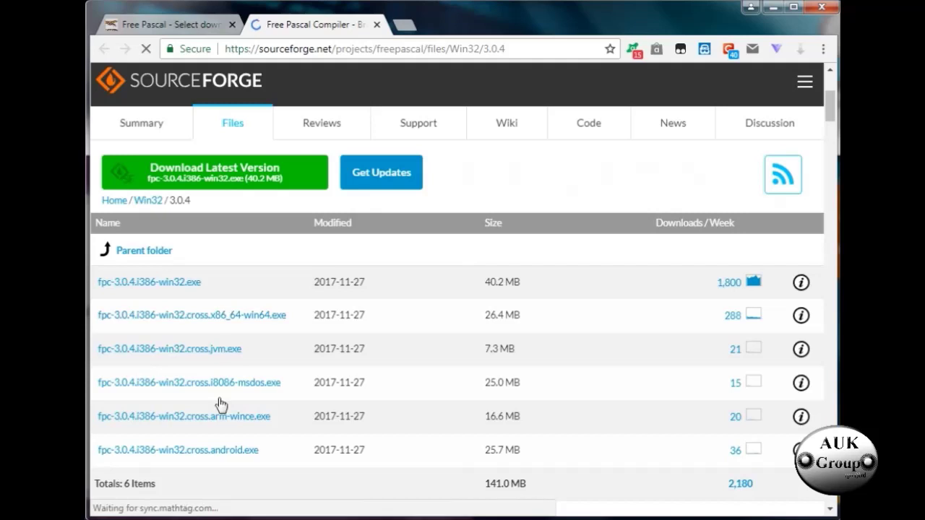
Step: Download fpc-3.0.4.i386-win32.exe from the 3.0.4 file list and run the installer, allowing it past the security warning
{"action": "left_click", "coordinate": [174, 291]}
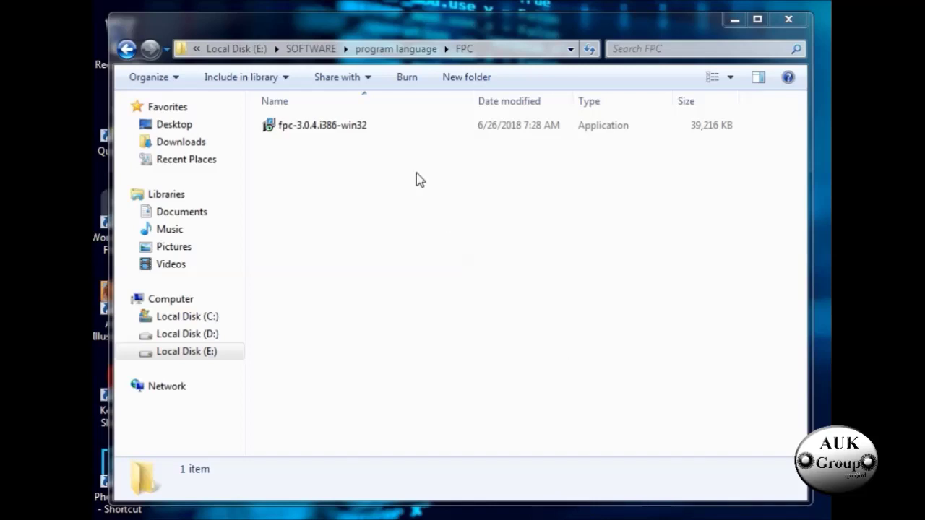
{"action": "double_click", "coordinate": [366, 129]}
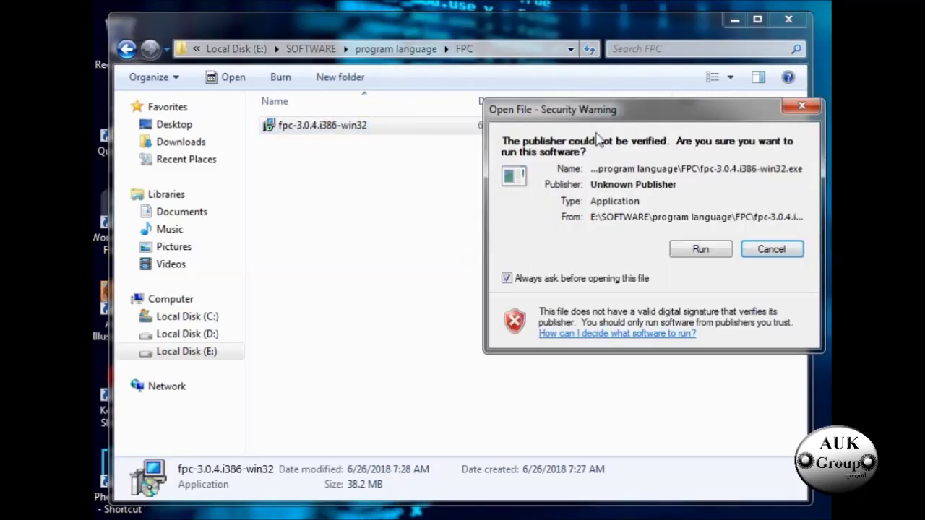
{"action": "left_click_drag", "start_coordinate": [613, 113], "coordinate": [434, 114]}
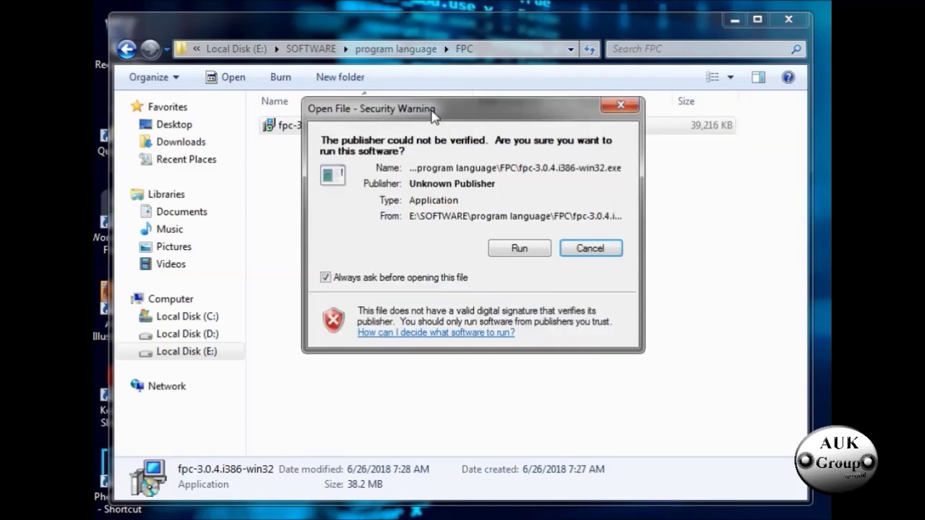
{"action": "left_click", "coordinate": [520, 250]}
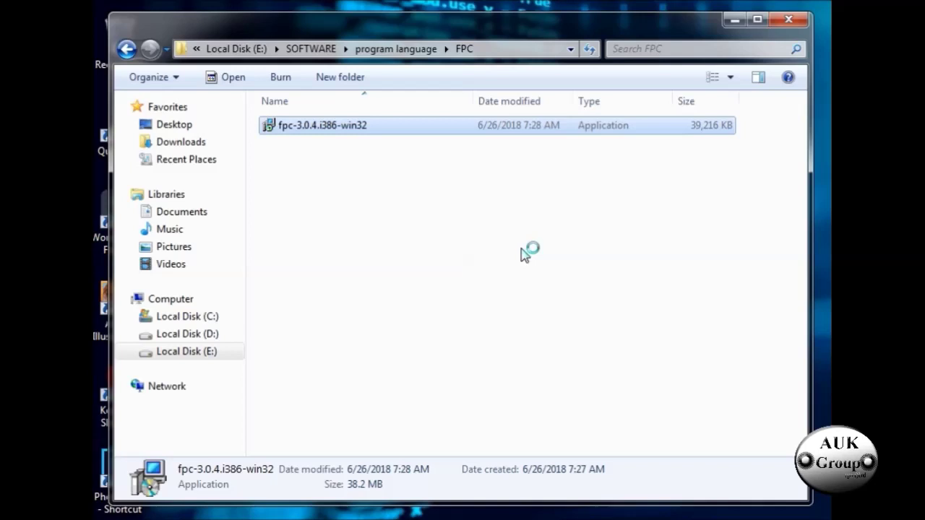
{"action": "left_click_drag", "start_coordinate": [648, 82], "coordinate": [460, 107]}
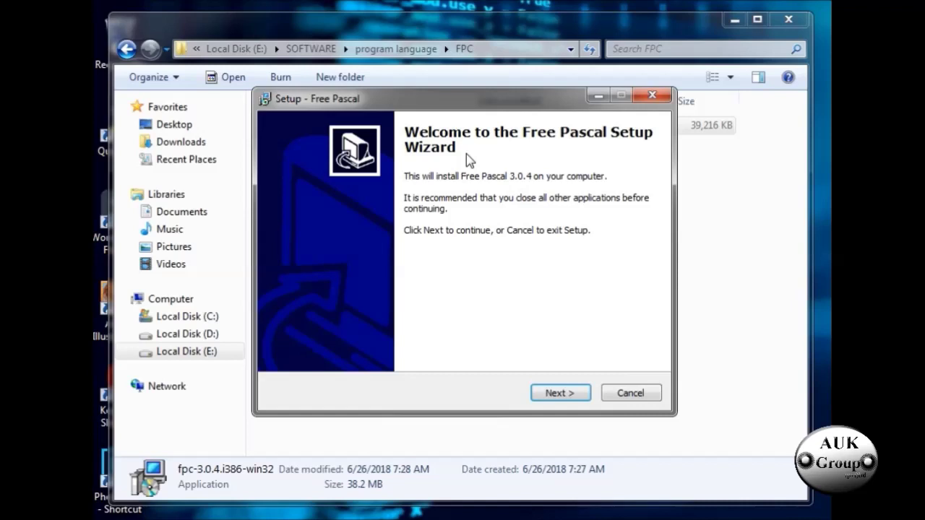
Step: Accept C:\FPC\3.0.4 as the destination, Full installation as the component set, and Free Pascal as the Start Menu folder
{"action": "left_click", "coordinate": [564, 392]}
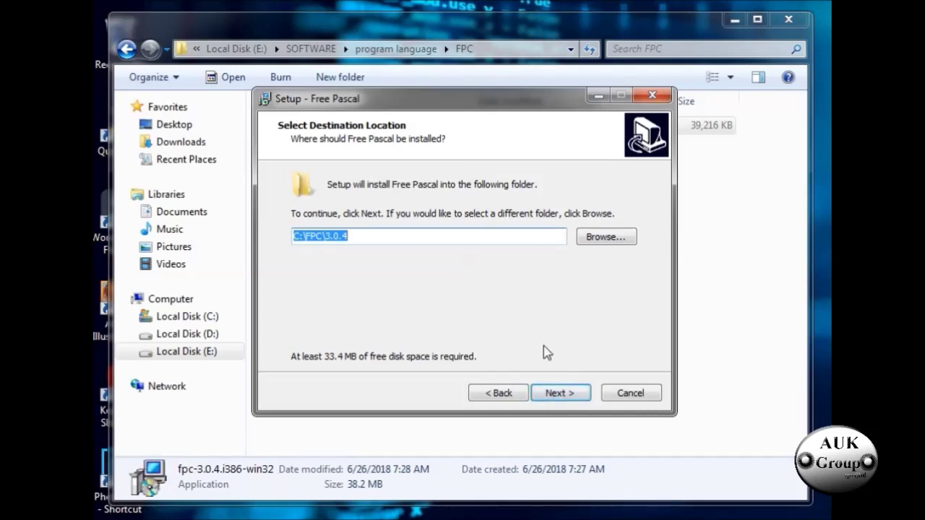
{"action": "left_click", "coordinate": [604, 237]}
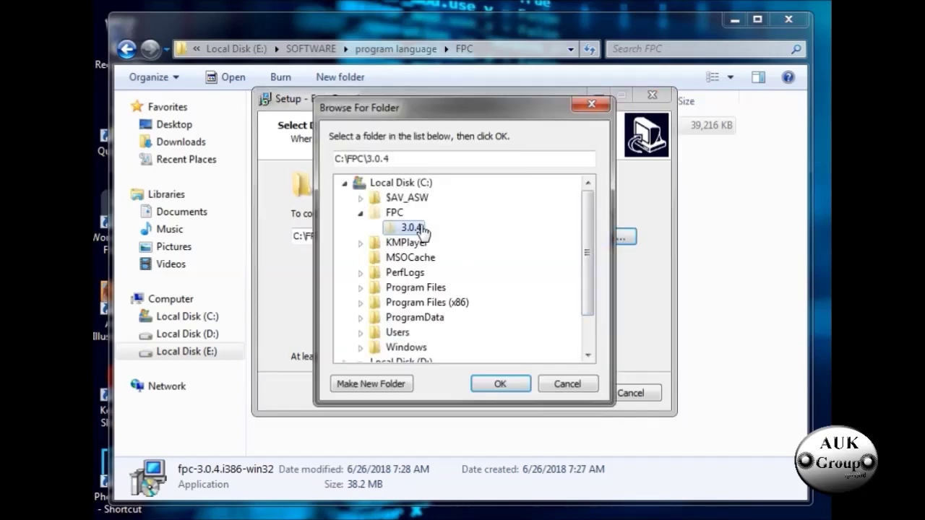
{"action": "left_click", "coordinate": [591, 104]}
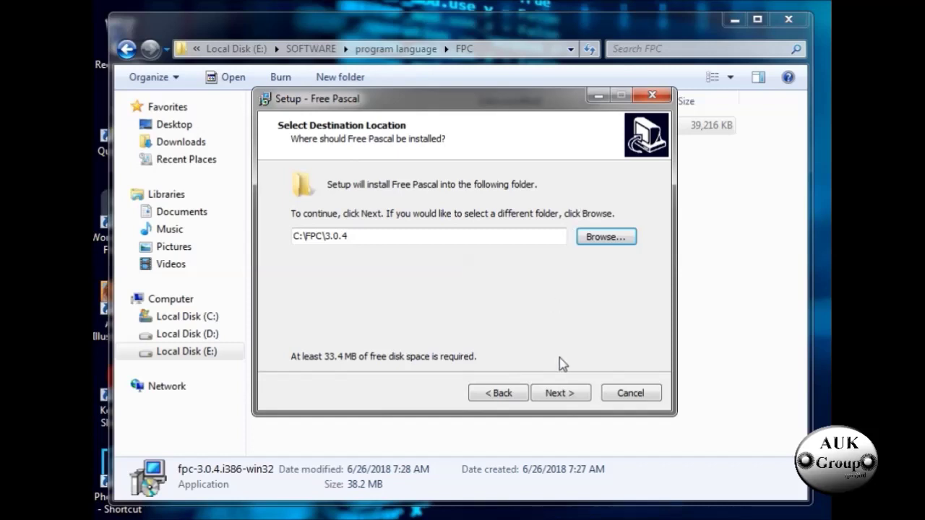
{"action": "left_click", "coordinate": [562, 399]}
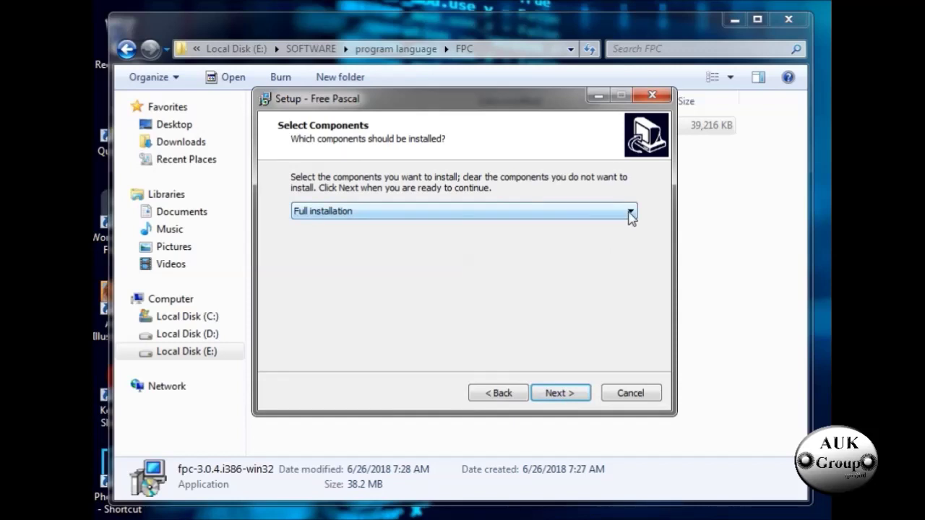
{"action": "left_click", "coordinate": [570, 396]}
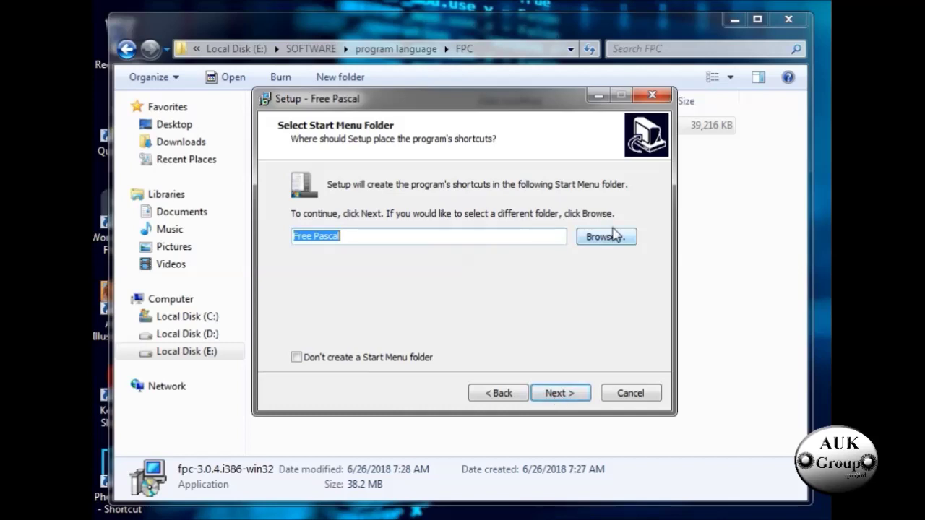
{"action": "left_click", "coordinate": [557, 398]}
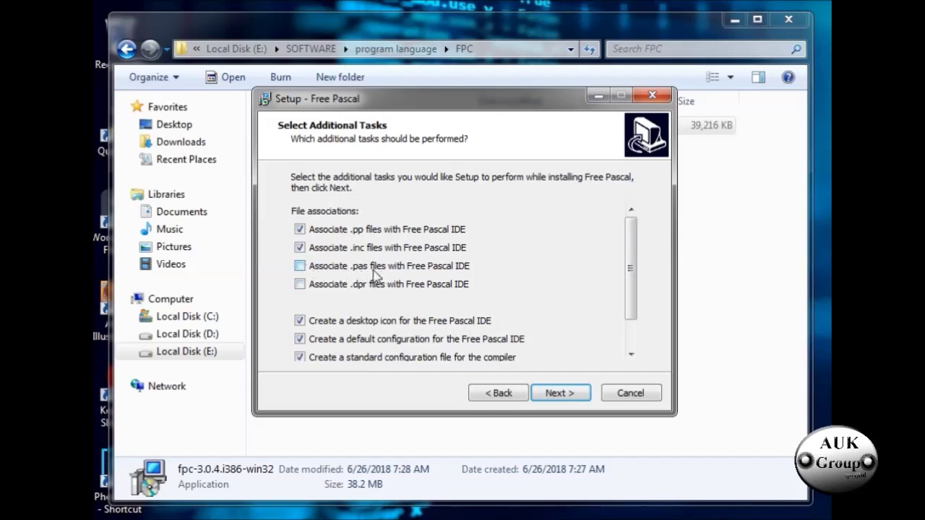
Step: Enable the association of .pas files with the Free Pascal IDE, disable the desktop icon, and accept the additional tasks
{"action": "left_click", "coordinate": [300, 266]}
{"action": "left_click", "coordinate": [338, 325]}
{"action": "scroll", "coordinate": [558, 333], "scroll_direction": "down", "scroll_amount": 1}
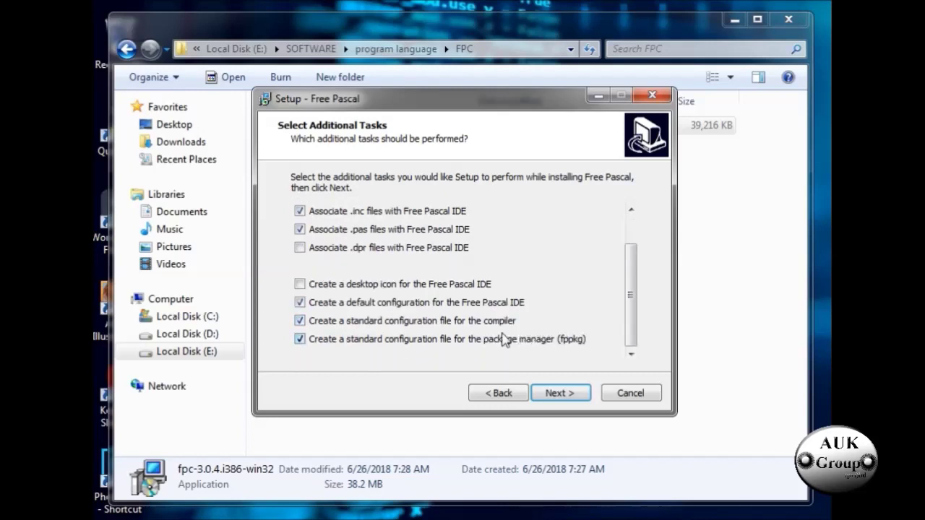
{"action": "scroll", "coordinate": [558, 350], "scroll_direction": "up", "scroll_amount": 1}
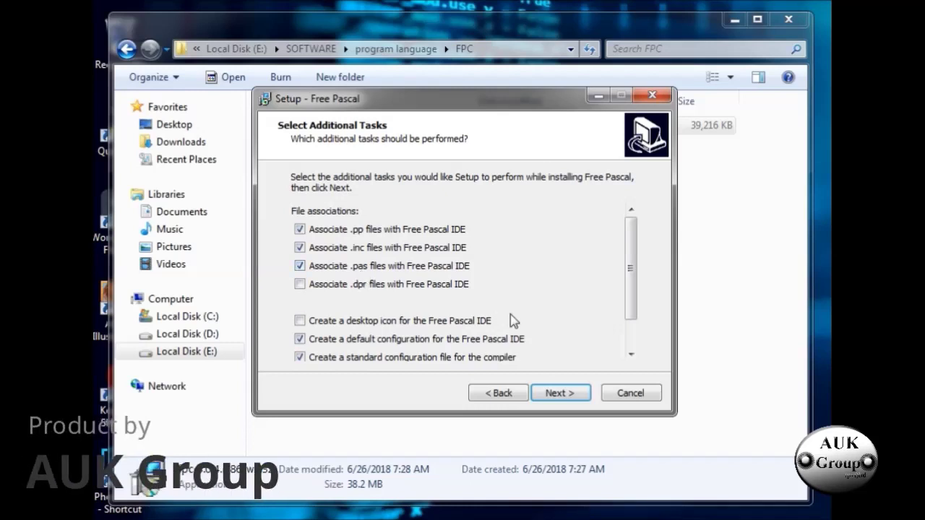
{"action": "left_click", "coordinate": [562, 398]}
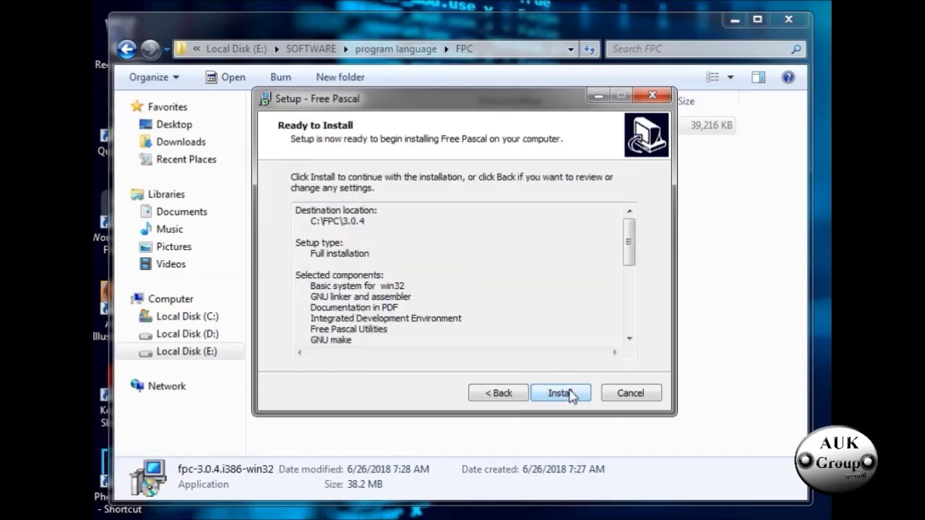
Step: Install Free Pascal with the chosen settings and finish the setup wizard
{"action": "left_click", "coordinate": [560, 393]}
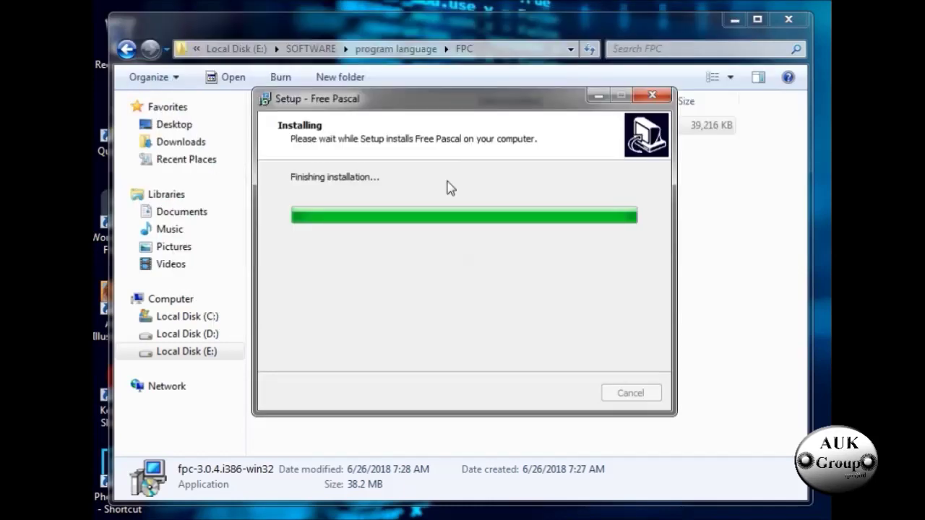
{"action": "scroll", "coordinate": [540, 268], "scroll_direction": "down", "scroll_amount": 10}
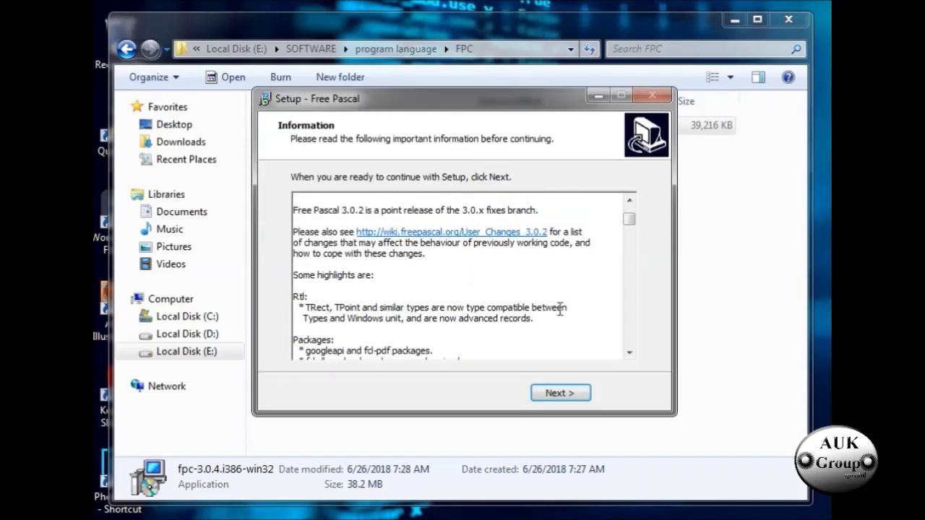
{"action": "left_click", "coordinate": [570, 400]}
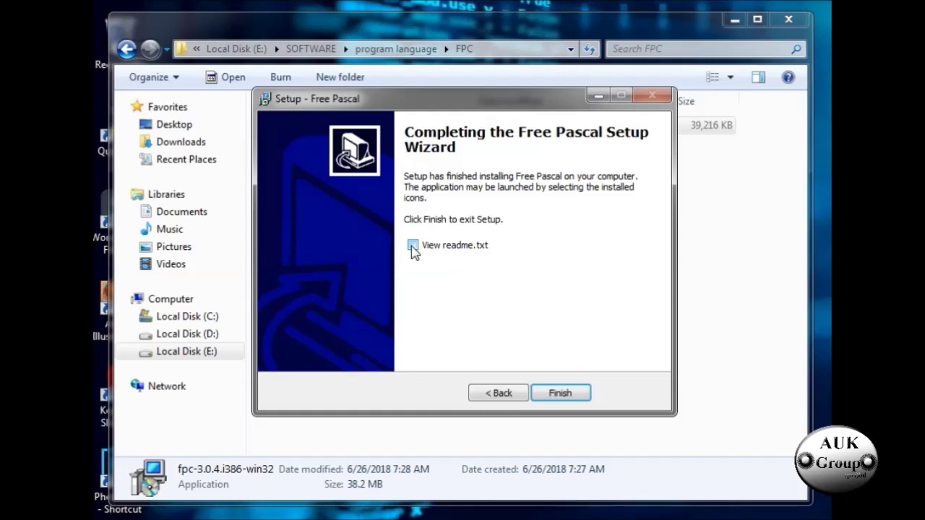
{"action": "left_click", "coordinate": [568, 400]}
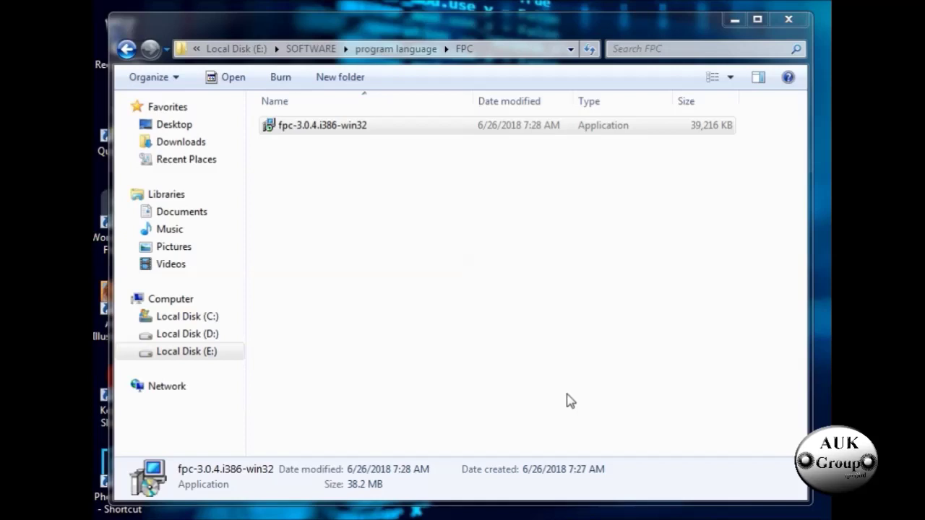
Step: Open the Environment Variables dialog from the computer's advanced system settings
{"action": "left_click", "coordinate": [214, 301]}
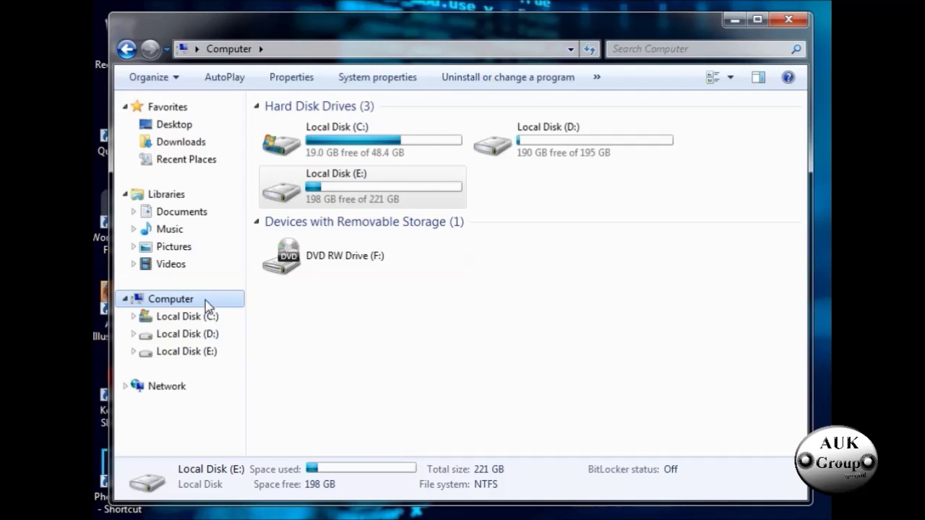
{"action": "right_click", "coordinate": [207, 302]}
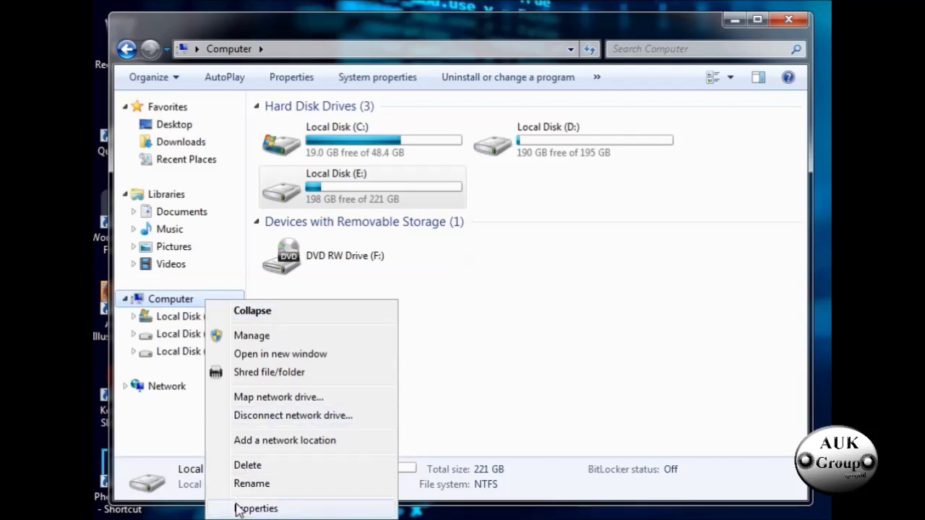
{"action": "left_click", "coordinate": [260, 509]}
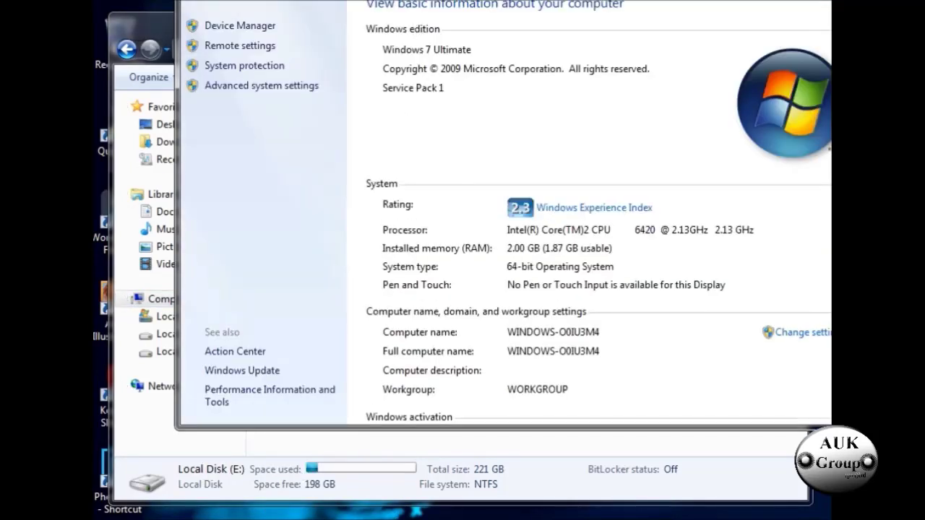
{"action": "left_click_drag", "start_coordinate": [467, 1], "coordinate": [403, 21]}
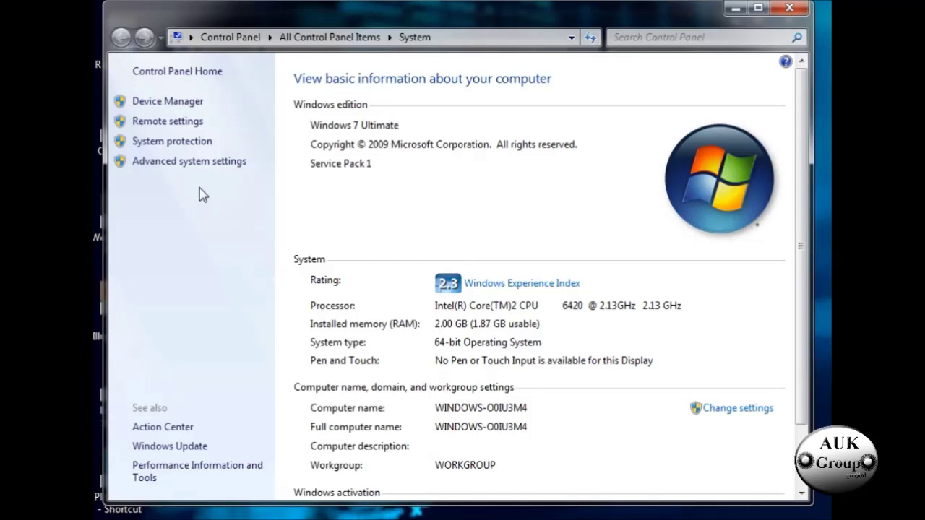
{"action": "left_click", "coordinate": [200, 162]}
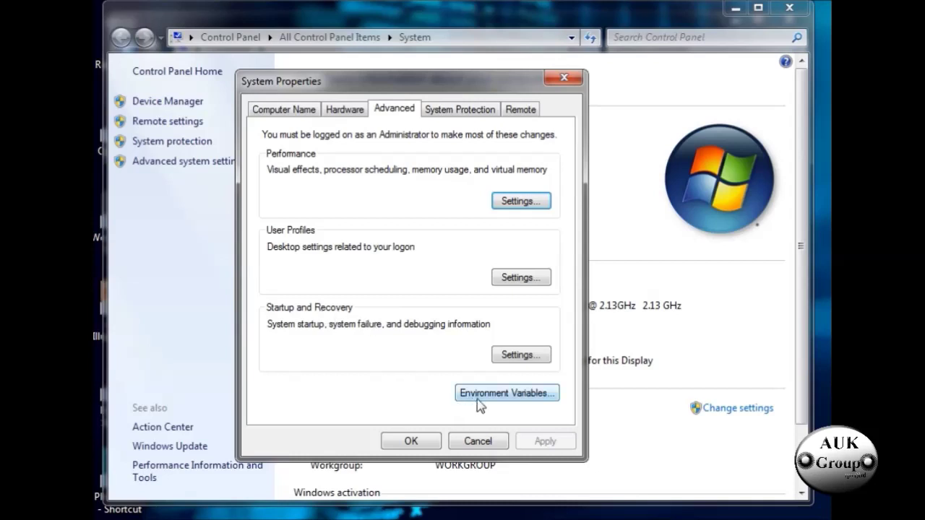
{"action": "left_click", "coordinate": [517, 396]}
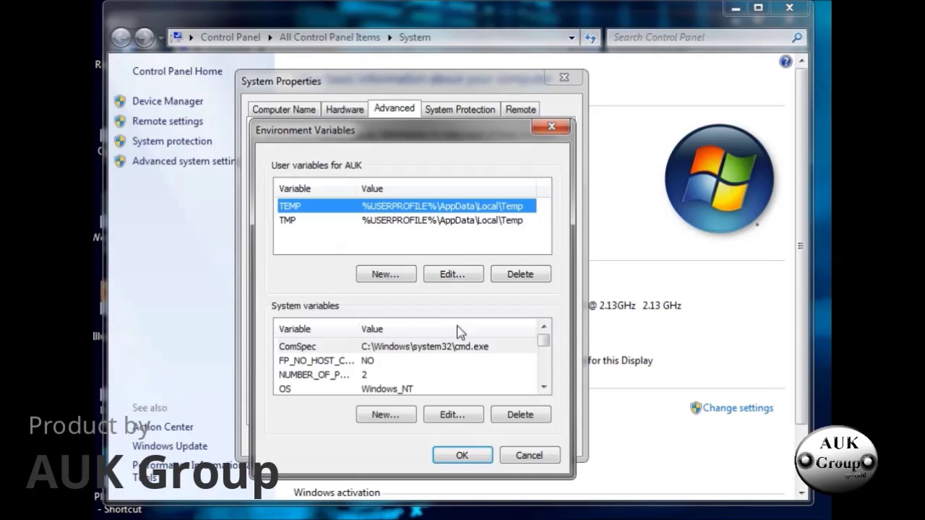
Step: Edit the Path system variable and append a semicolon to the end of its value
{"action": "left_click", "coordinate": [543, 388]}
{"action": "left_click", "coordinate": [543, 387]}
{"action": "left_click", "coordinate": [543, 388]}
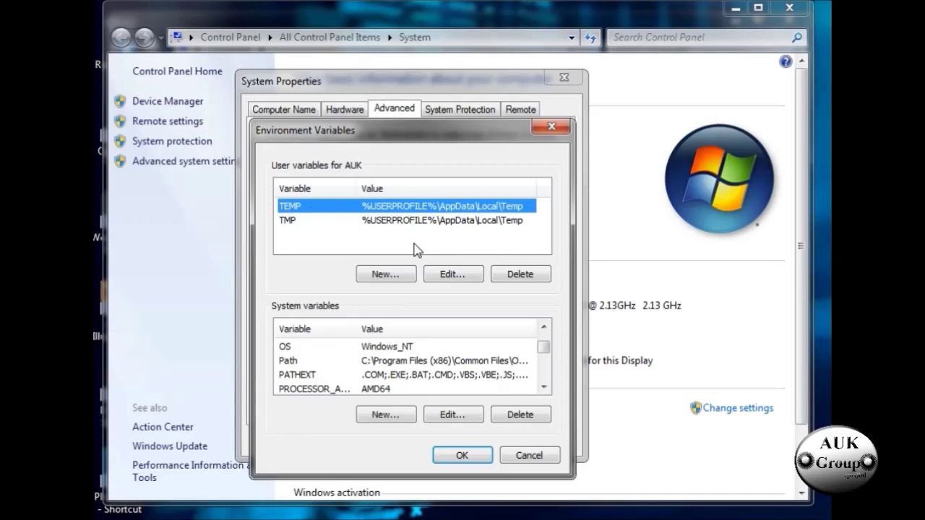
{"action": "left_click", "coordinate": [388, 275]}
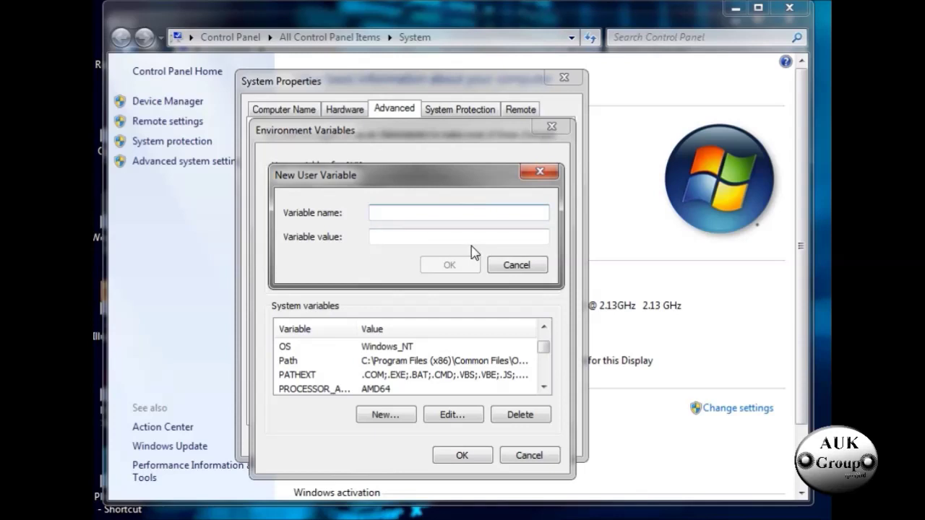
{"action": "left_click", "coordinate": [516, 265]}
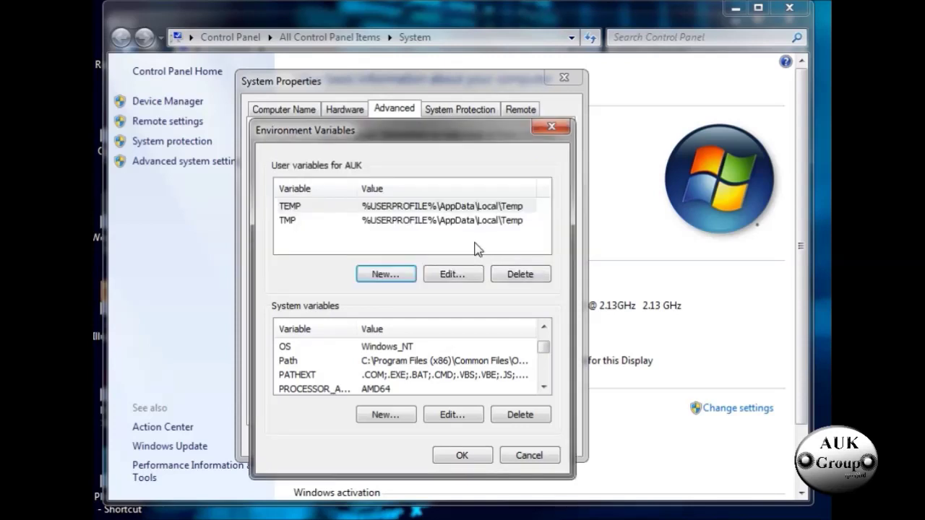
{"action": "left_click", "coordinate": [397, 364]}
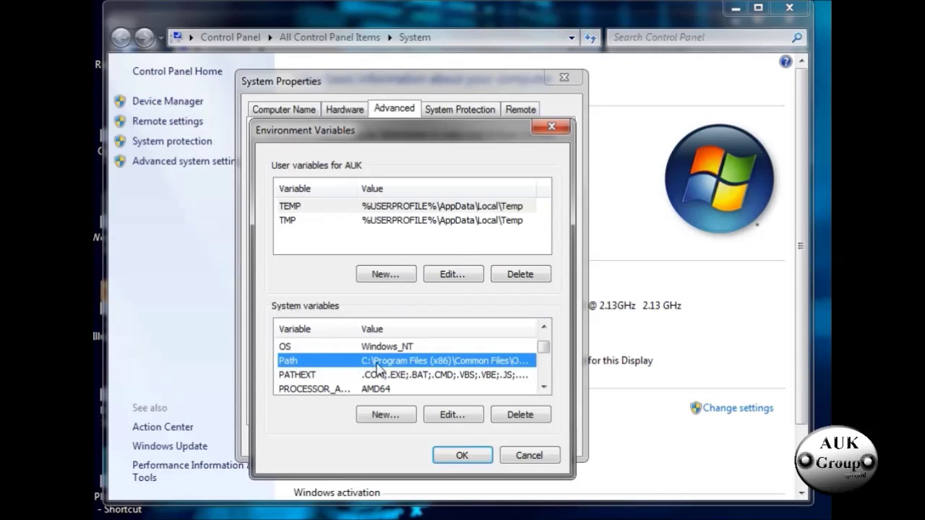
{"action": "left_click", "coordinate": [450, 415]}
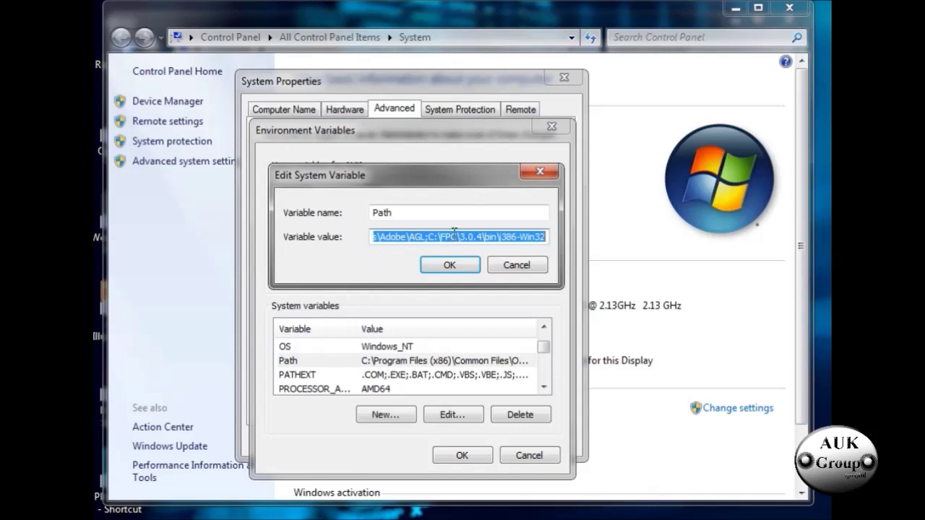
{"action": "left_click", "coordinate": [546, 239]}
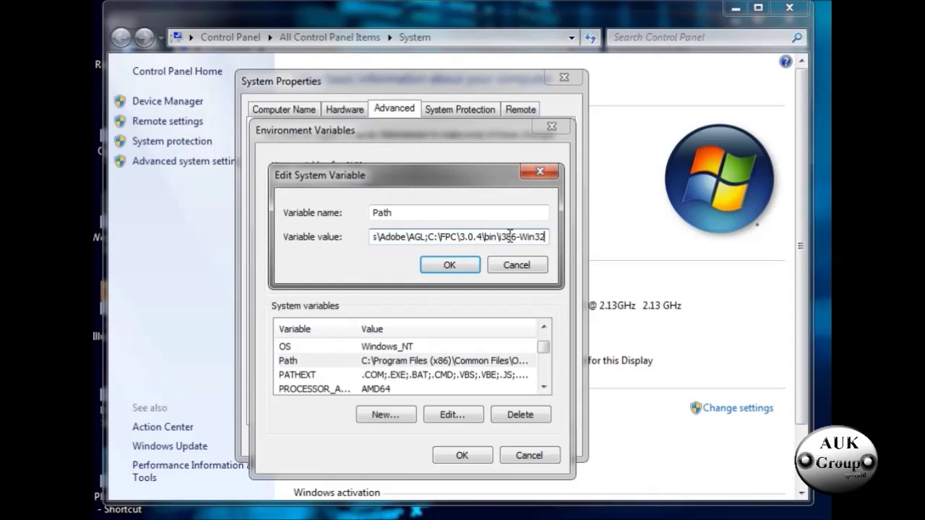
{"action": "type", "text": ";"}
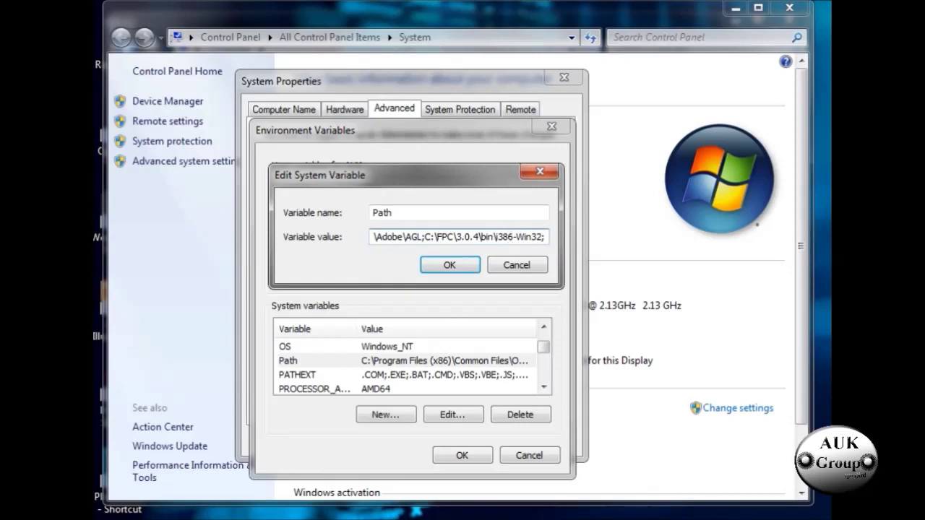
Step: Switch to Windows Explorer and open the folder C:\FPC\3.0.4\bin\i386-win32
{"action": "mouse_move", "coordinate": [213, 514]}
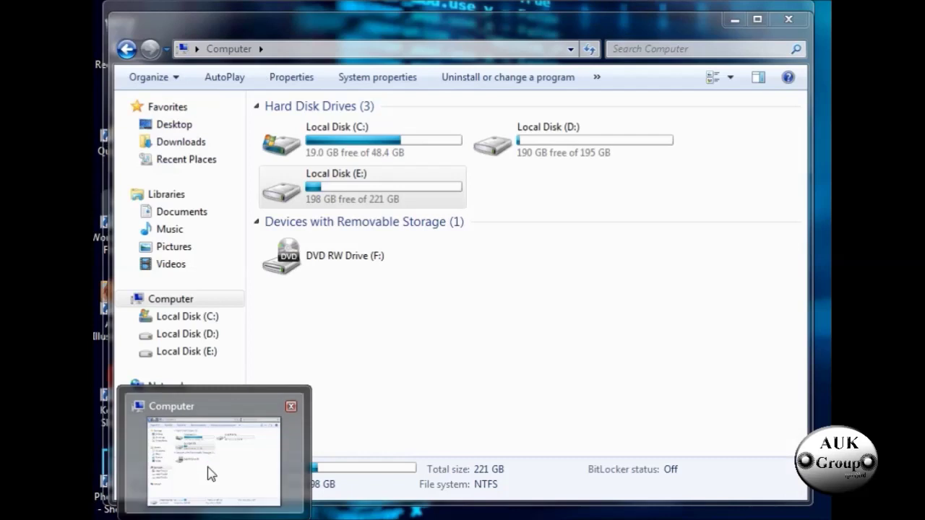
{"action": "left_click", "coordinate": [209, 471]}
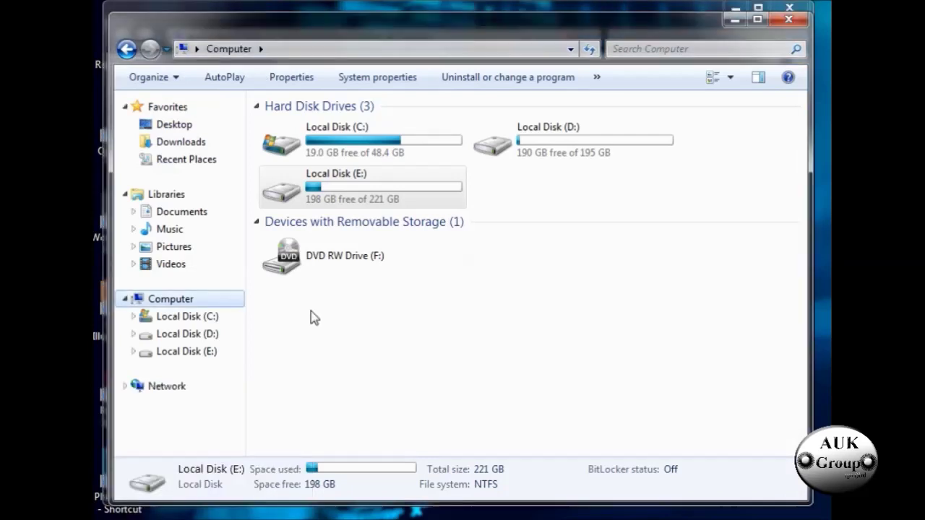
{"action": "double_click", "coordinate": [313, 153]}
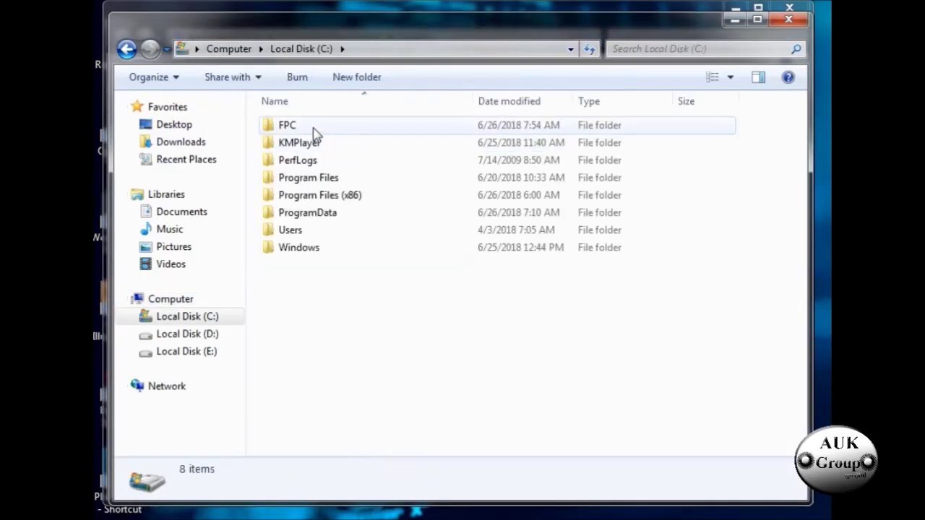
{"action": "double_click", "coordinate": [316, 130]}
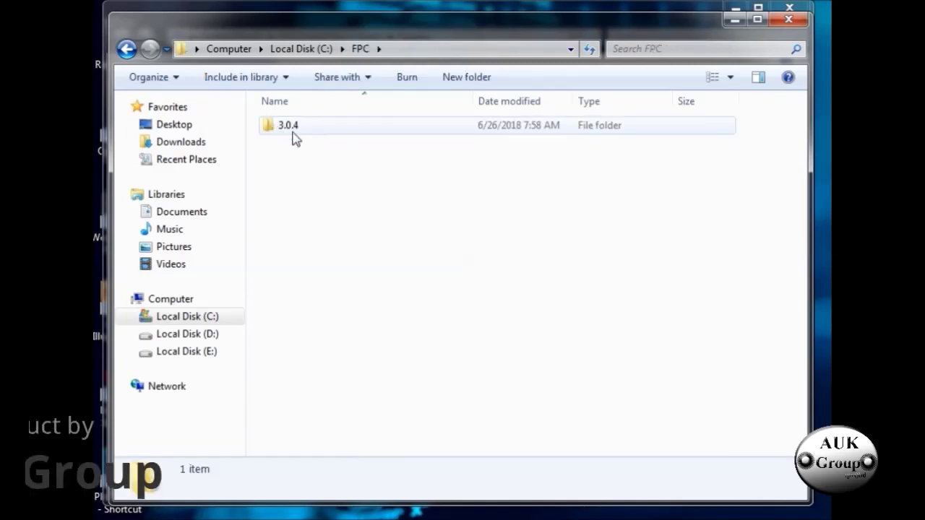
{"action": "double_click", "coordinate": [320, 133]}
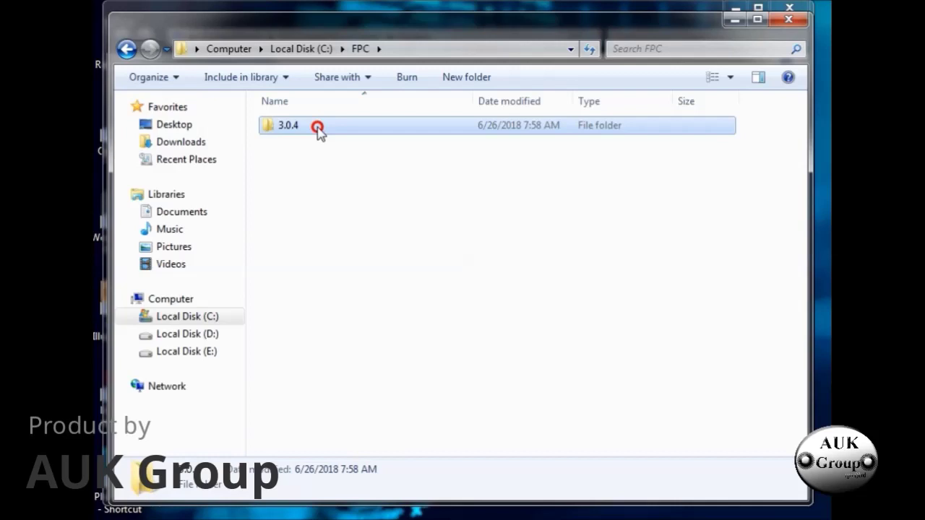
{"action": "double_click", "coordinate": [320, 132]}
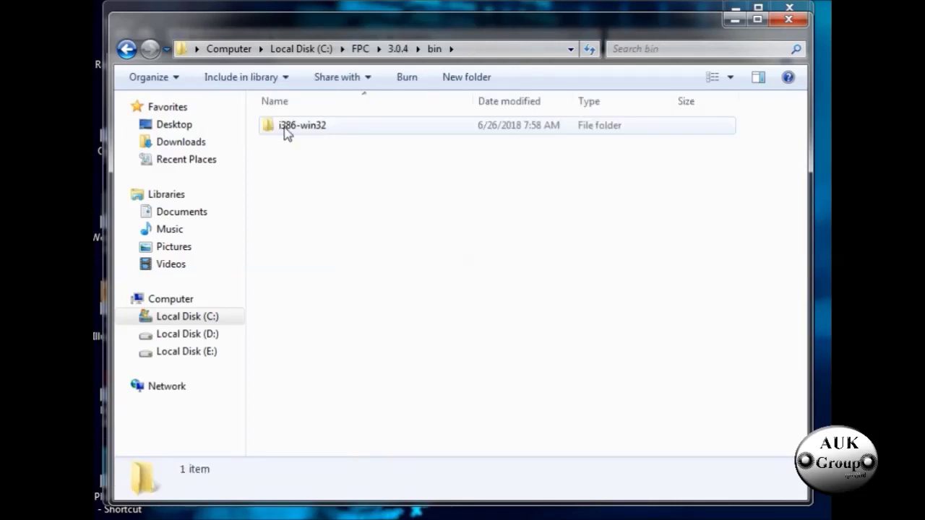
{"action": "double_click", "coordinate": [325, 128]}
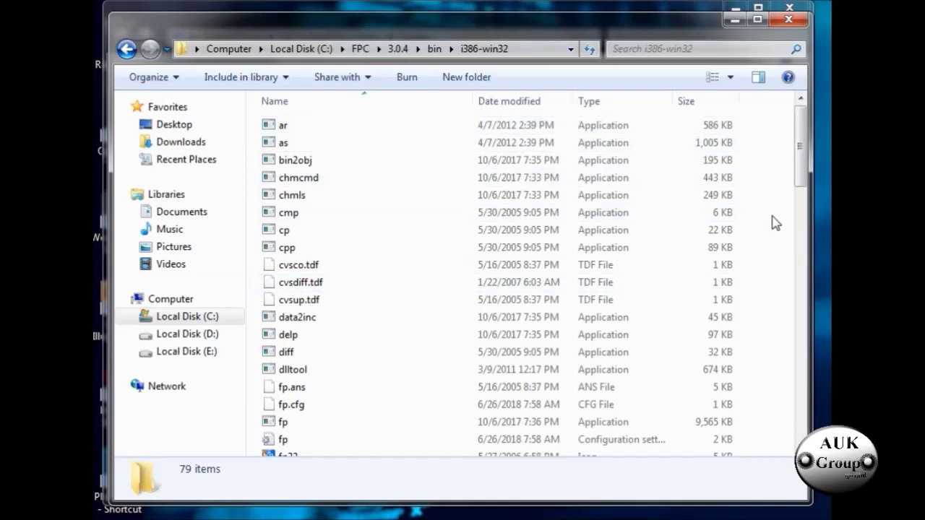
Step: Locate the fpc application in the i386-win32 folder and copy the folder's full path
{"action": "scroll", "coordinate": [775, 222], "scroll_direction": "down", "scroll_amount": 2}
{"action": "scroll", "coordinate": [775, 222], "scroll_direction": "down", "scroll_amount": 1}
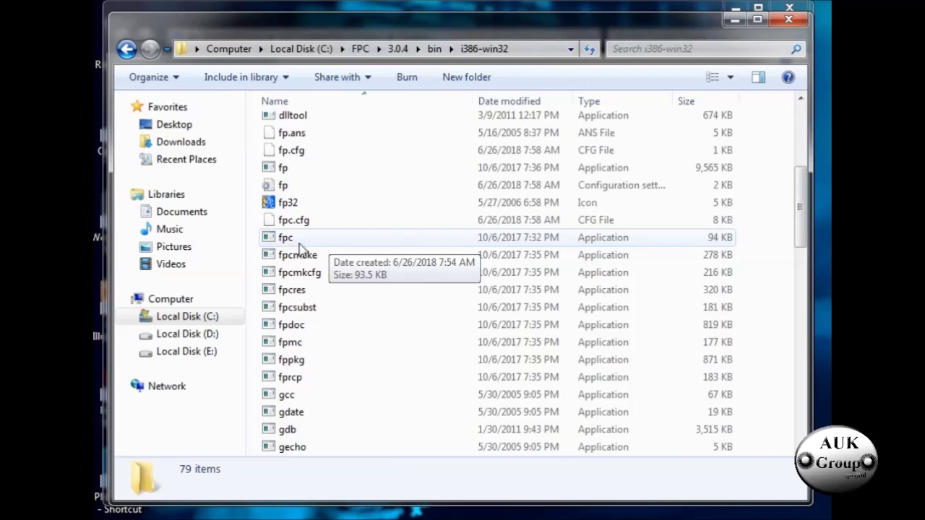
{"action": "left_click", "coordinate": [535, 51]}
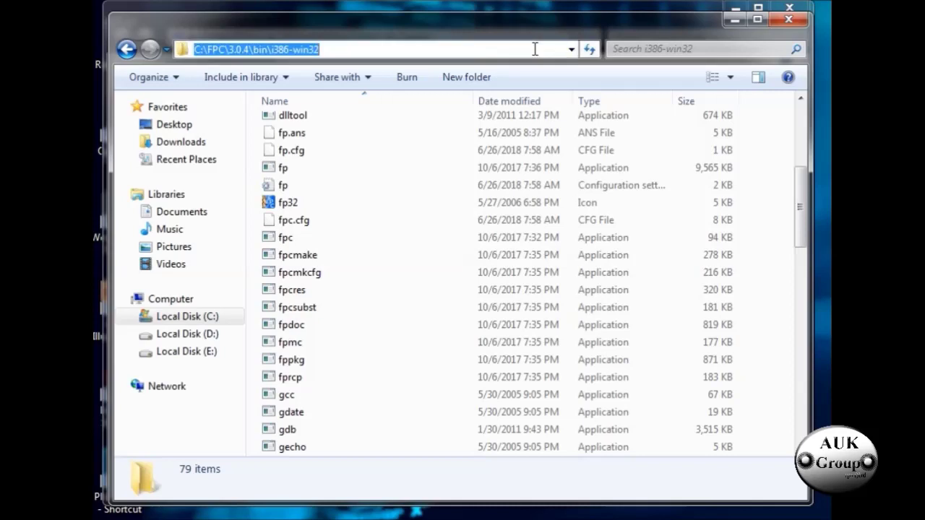
{"action": "right_click", "coordinate": [349, 48]}
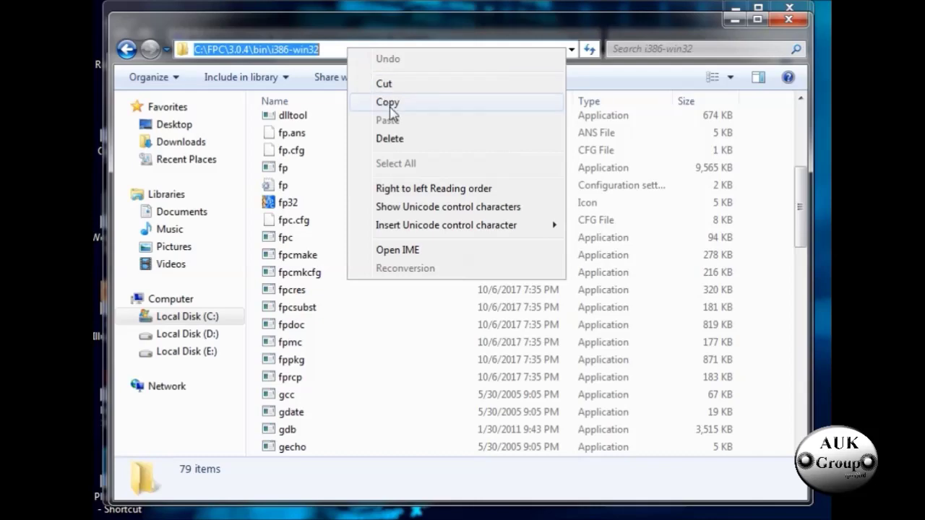
{"action": "left_click", "coordinate": [388, 102]}
Step: Return to the Path variable edit, accept it, and close the Environment Variables, System Properties and System windows
{"action": "mouse_move", "coordinate": [574, 515]}
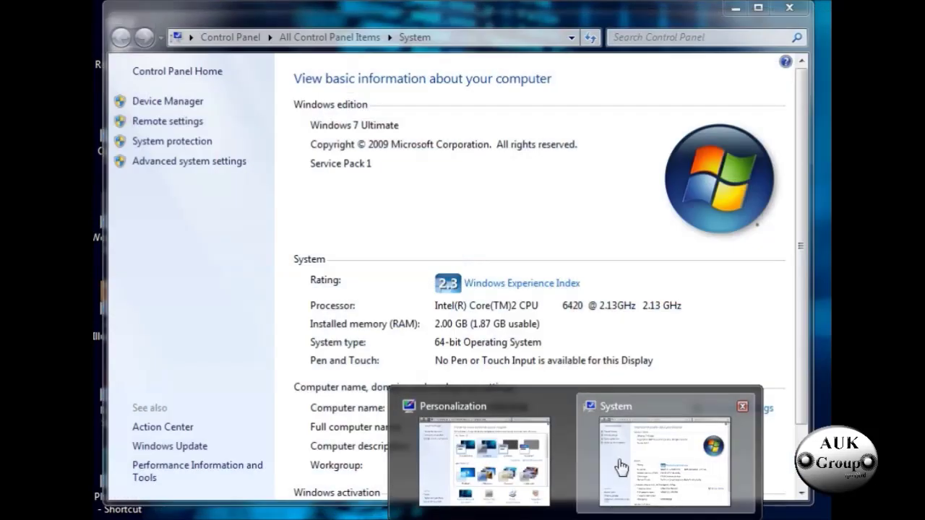
{"action": "left_click", "coordinate": [615, 466]}
{"action": "mouse_move", "coordinate": [610, 514]}
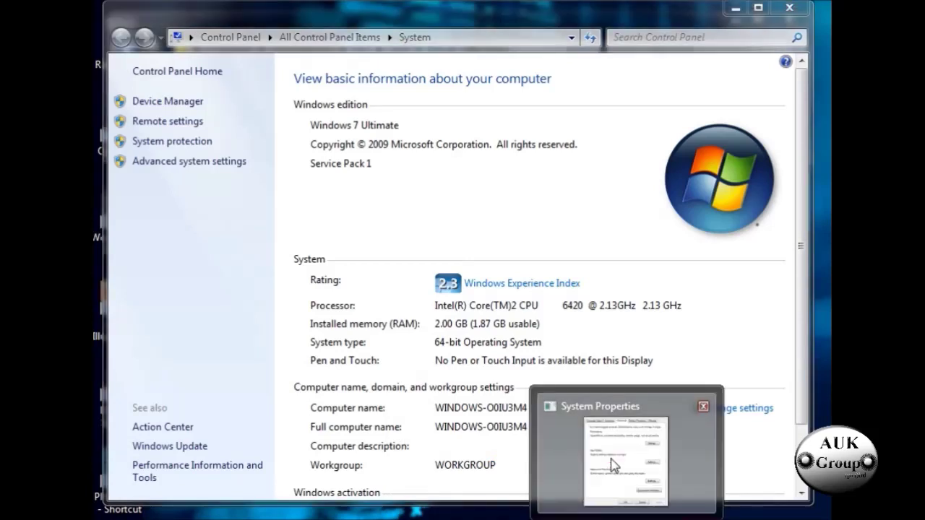
{"action": "left_click", "coordinate": [615, 464]}
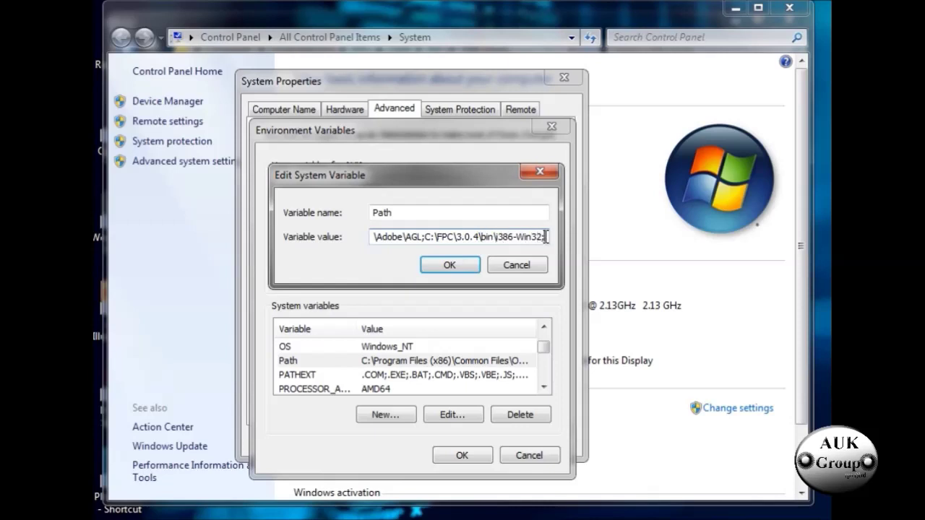
{"action": "left_click", "coordinate": [449, 265]}
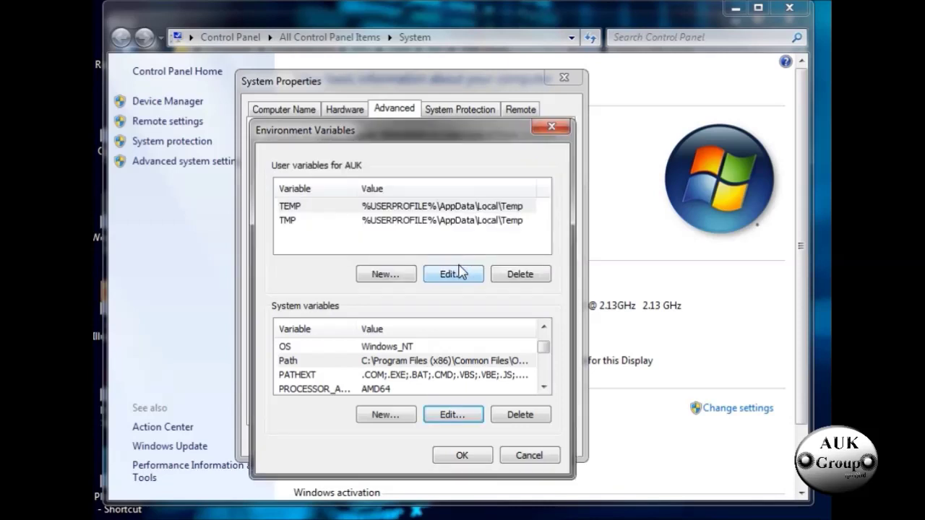
{"action": "left_click", "coordinate": [461, 456]}
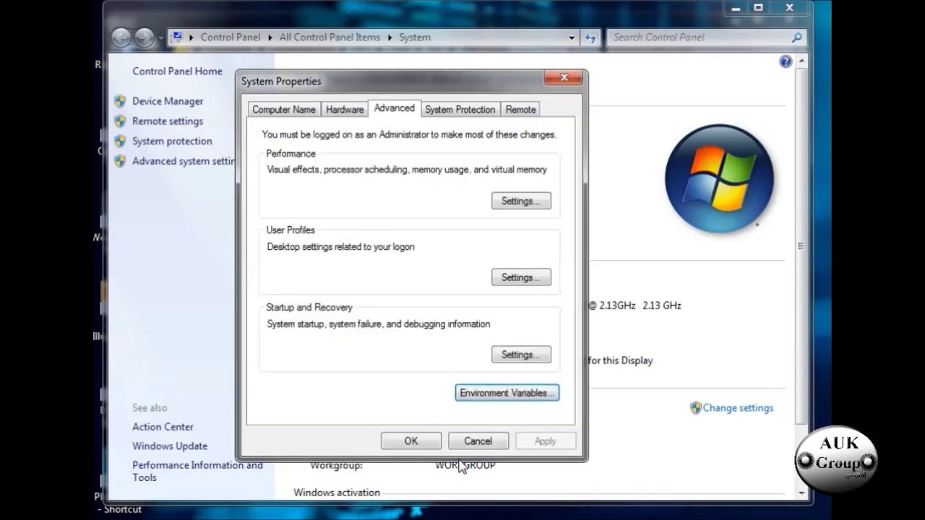
{"action": "left_click", "coordinate": [417, 441]}
{"action": "left_click", "coordinate": [789, 8]}
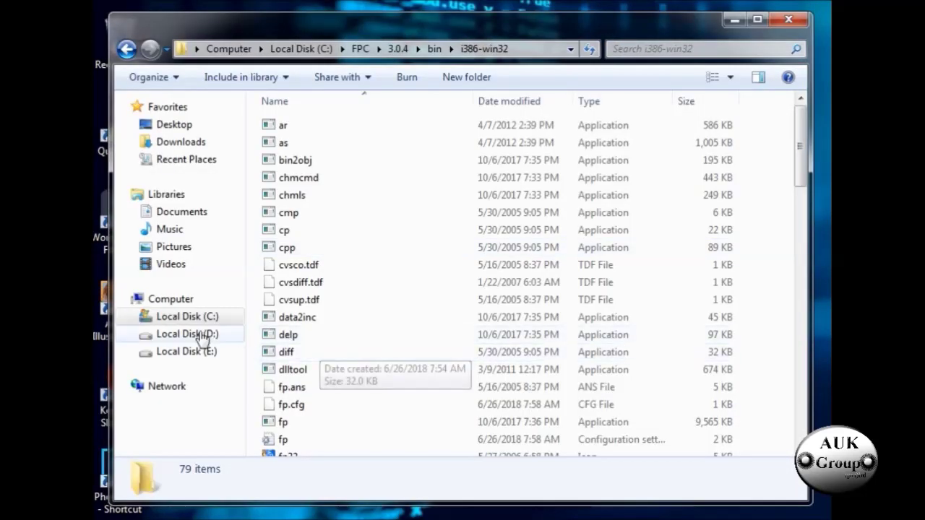
Step: Reopen the Environment Variables dialog through the computer's properties, moving the System Properties dialog fully into view
{"action": "left_click", "coordinate": [184, 301]}
{"action": "right_click", "coordinate": [184, 301]}
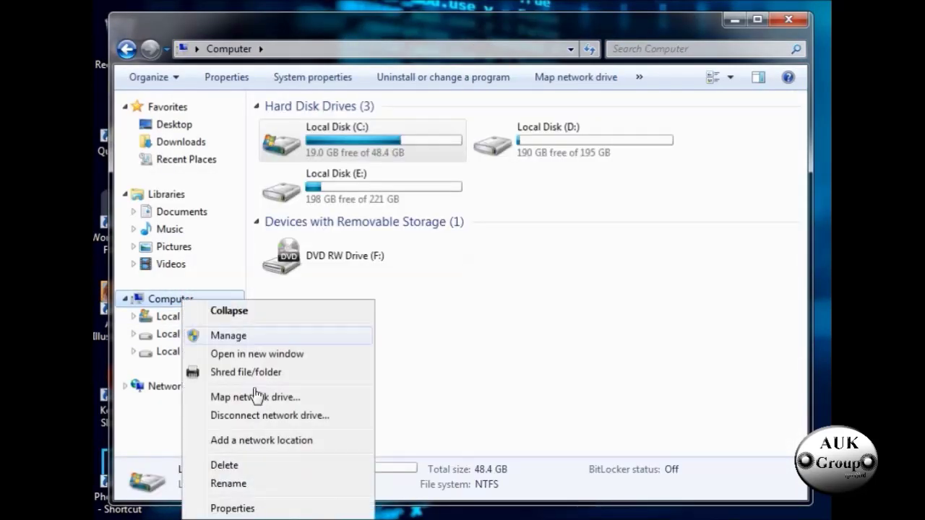
{"action": "left_click", "coordinate": [260, 509]}
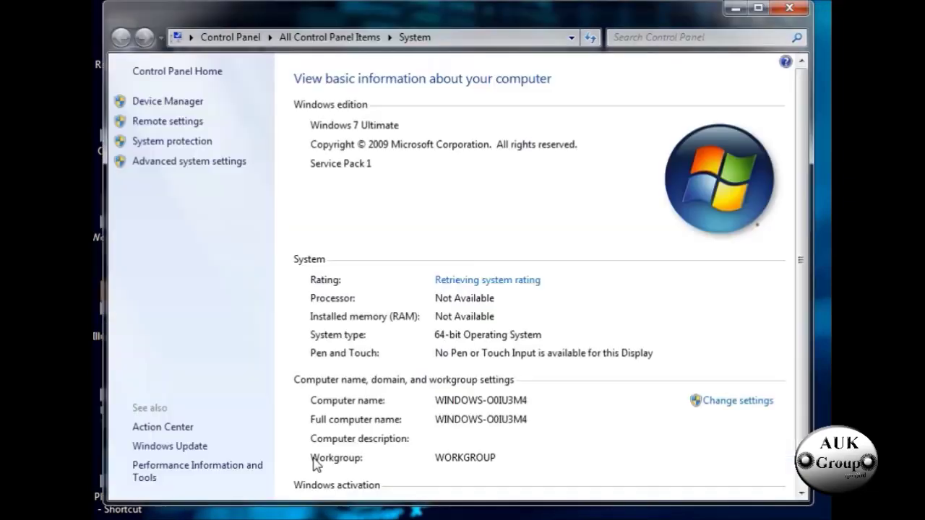
{"action": "left_click", "coordinate": [193, 170]}
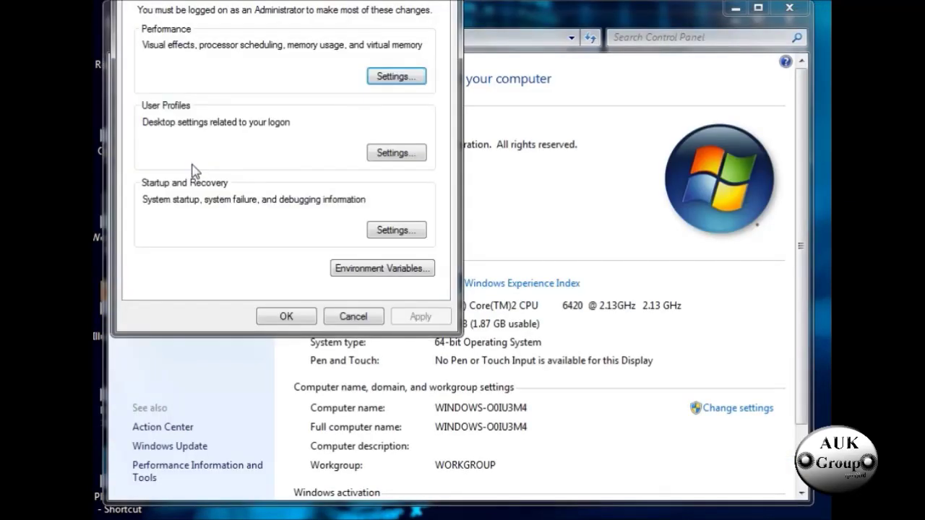
{"action": "key", "text": "alt+space"}
{"action": "key", "text": "m"}
{"action": "left_click", "coordinate": [333, 99]}
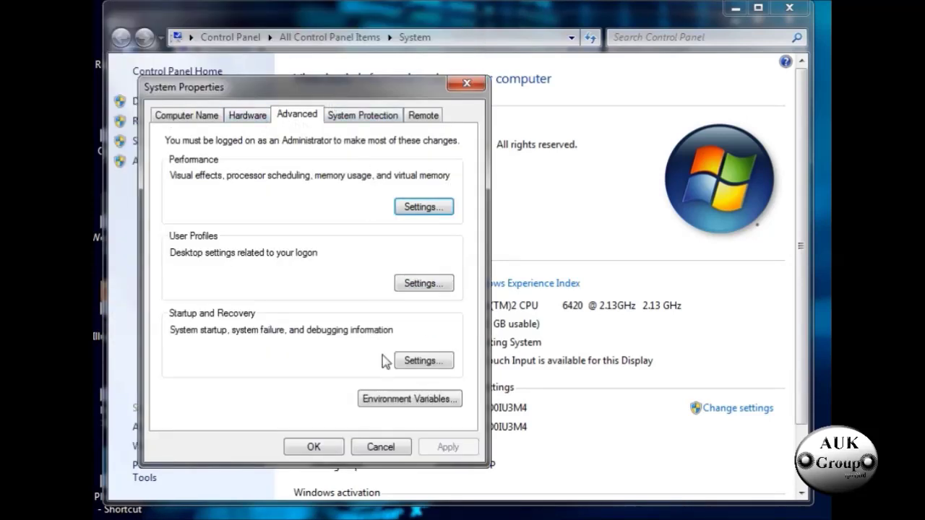
{"action": "left_click", "coordinate": [388, 405]}
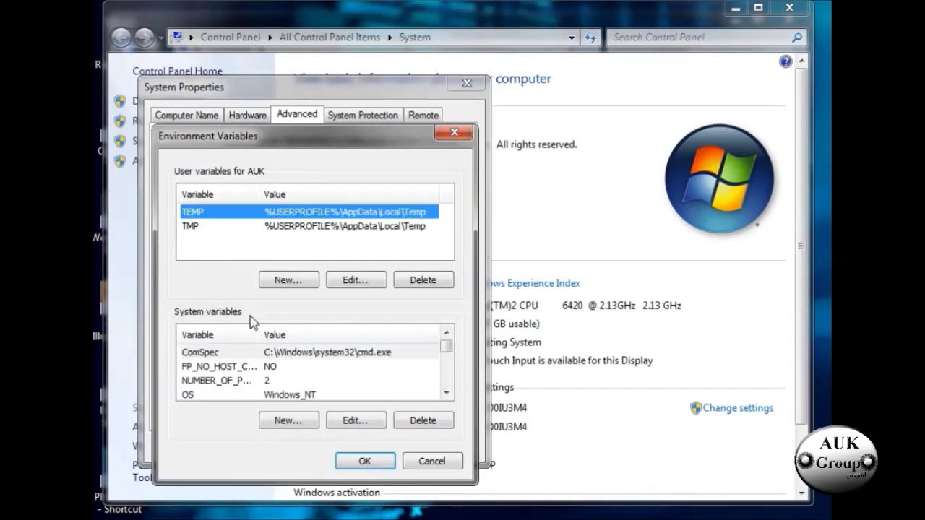
Step: Check the end of the Path system variable's value for the Free Pascal folder and close the settings dialogs
{"action": "double_click", "coordinate": [445, 392]}
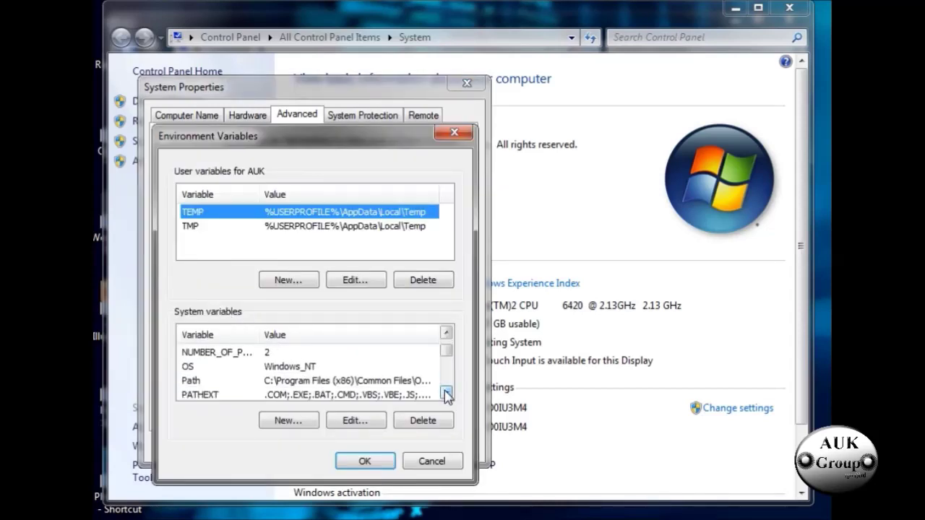
{"action": "left_click", "coordinate": [267, 383]}
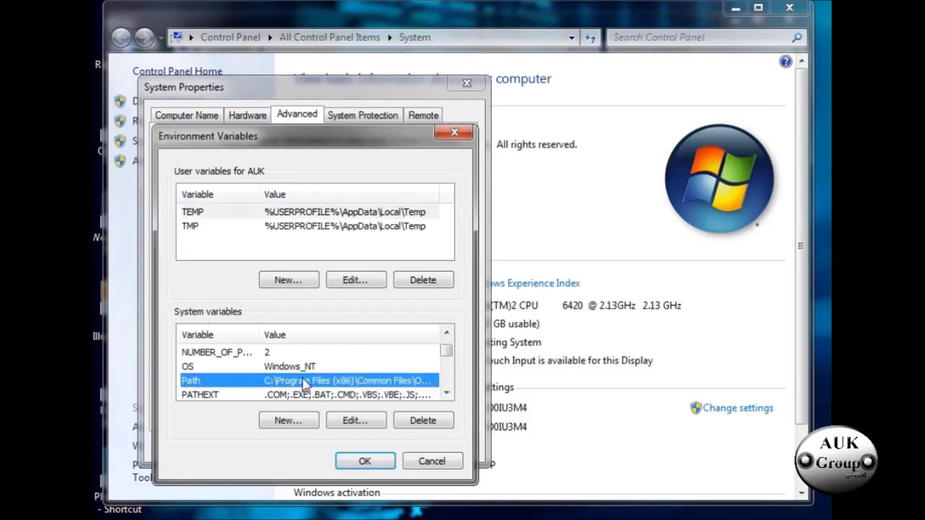
{"action": "left_click", "coordinate": [355, 422]}
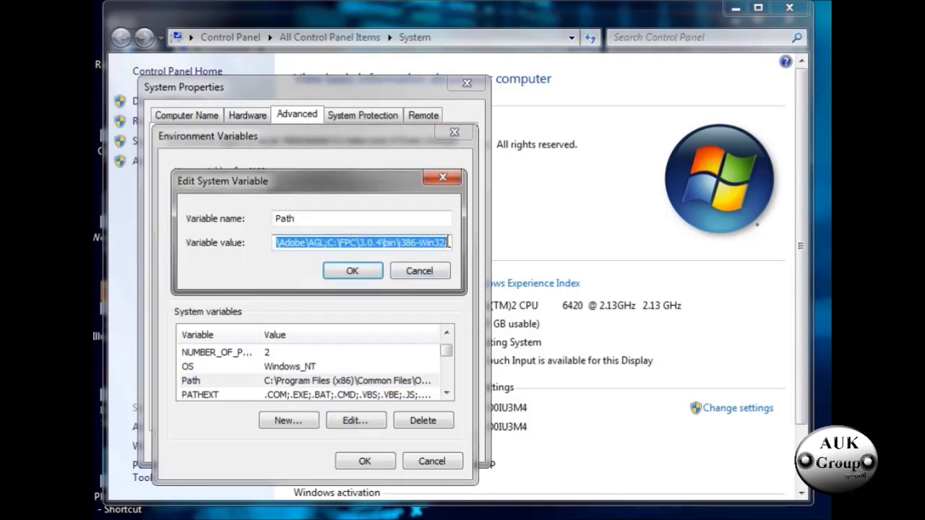
{"action": "left_click", "coordinate": [447, 243]}
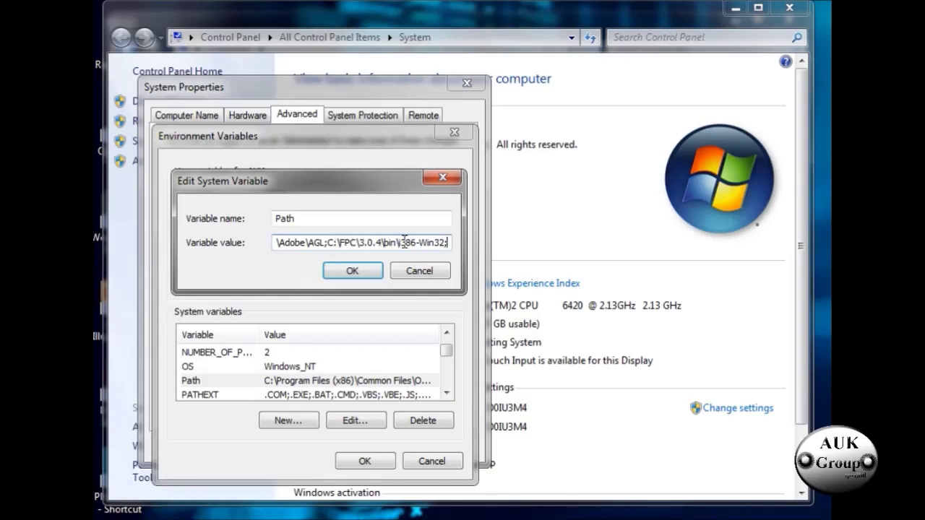
{"action": "left_click", "coordinate": [373, 272]}
{"action": "left_click", "coordinate": [365, 463]}
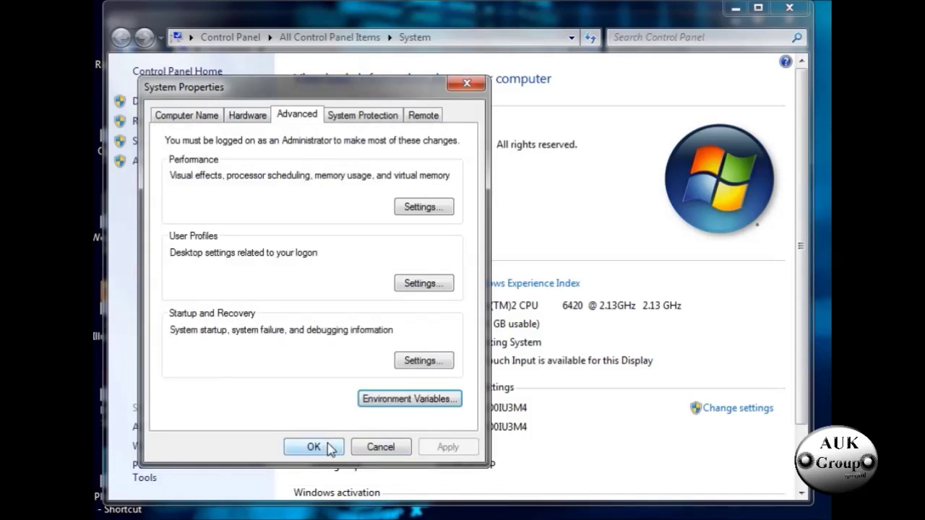
{"action": "left_click", "coordinate": [313, 447]}
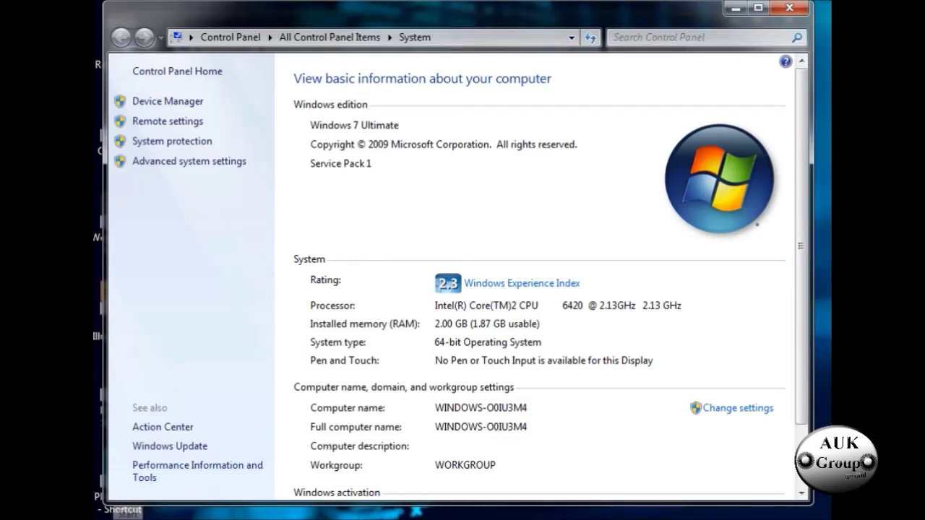
{"action": "left_click", "coordinate": [115, 514]}
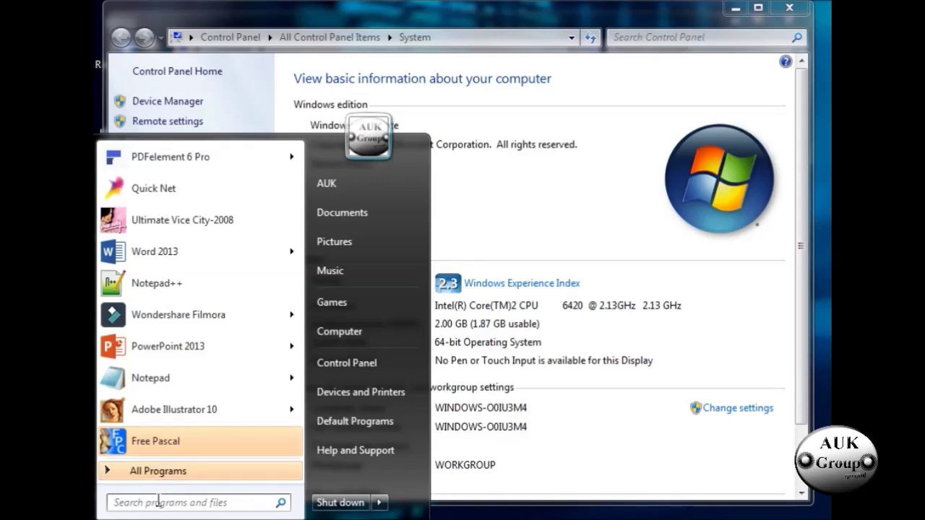
{"action": "type", "text": "cmd"}
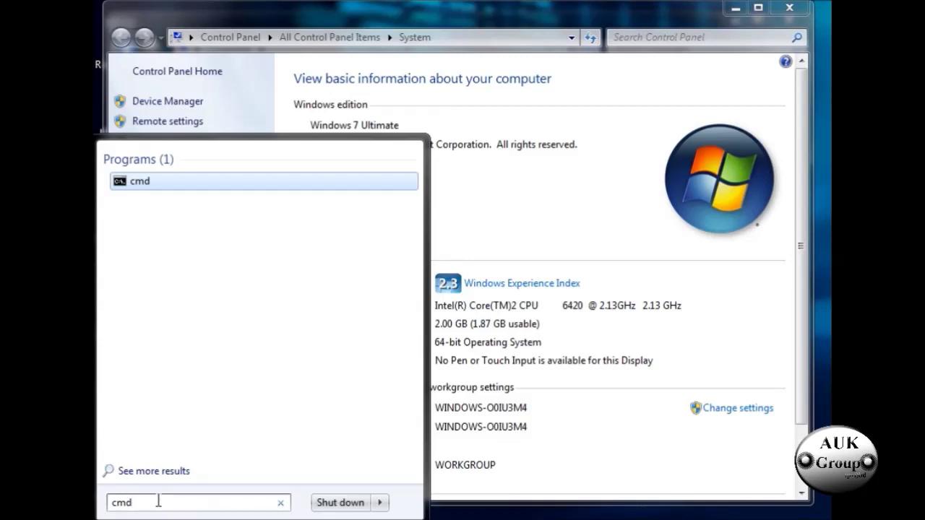
{"action": "key", "text": "BackSpace"}
{"action": "key", "text": "BackSpace"}
{"action": "key", "text": "BackSpace"}
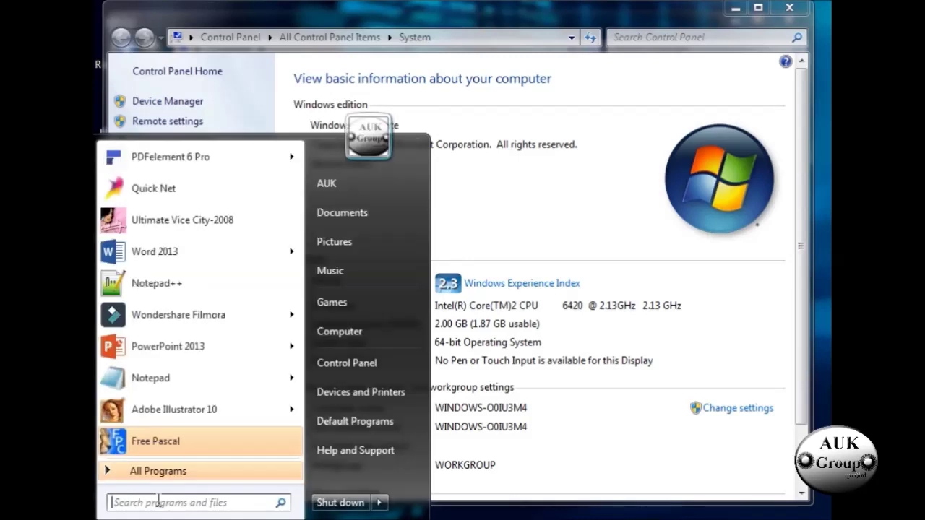
{"action": "left_click", "coordinate": [167, 474]}
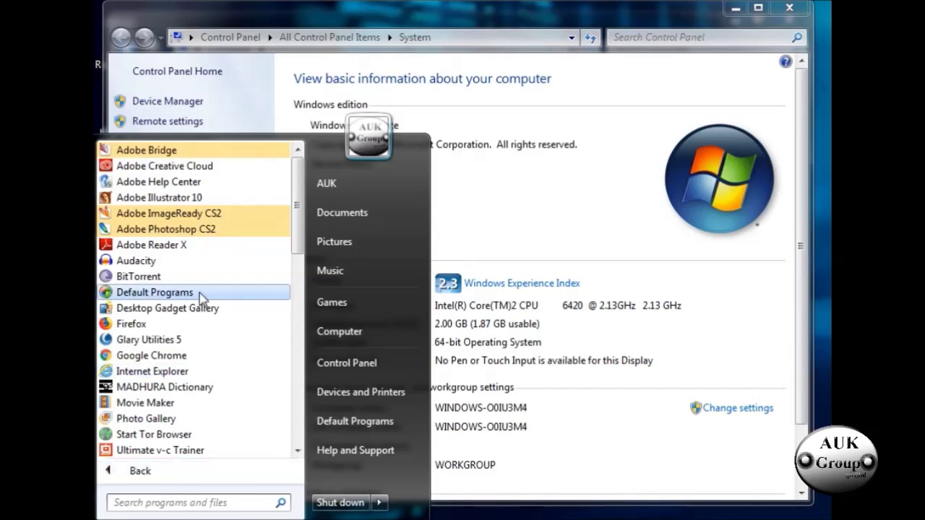
{"action": "scroll", "coordinate": [244, 313], "scroll_direction": "down", "scroll_amount": 6}
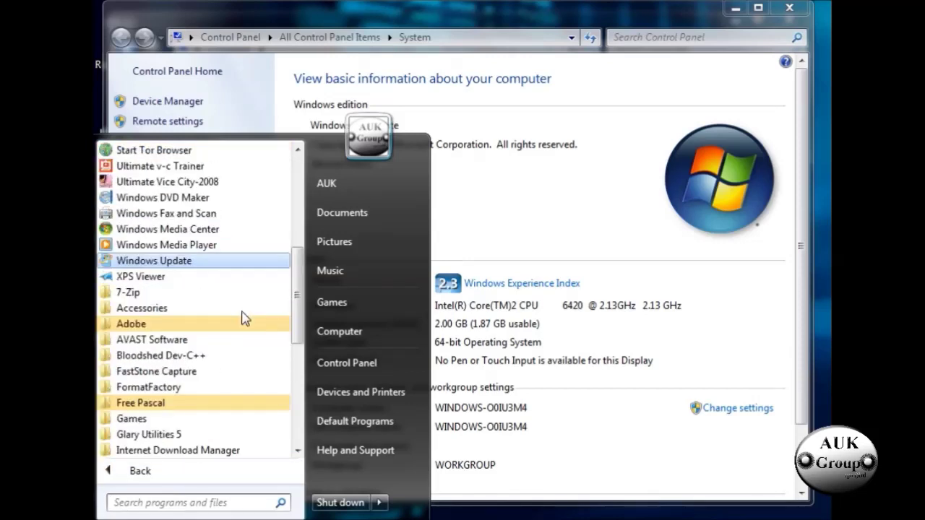
{"action": "left_click", "coordinate": [181, 308]}
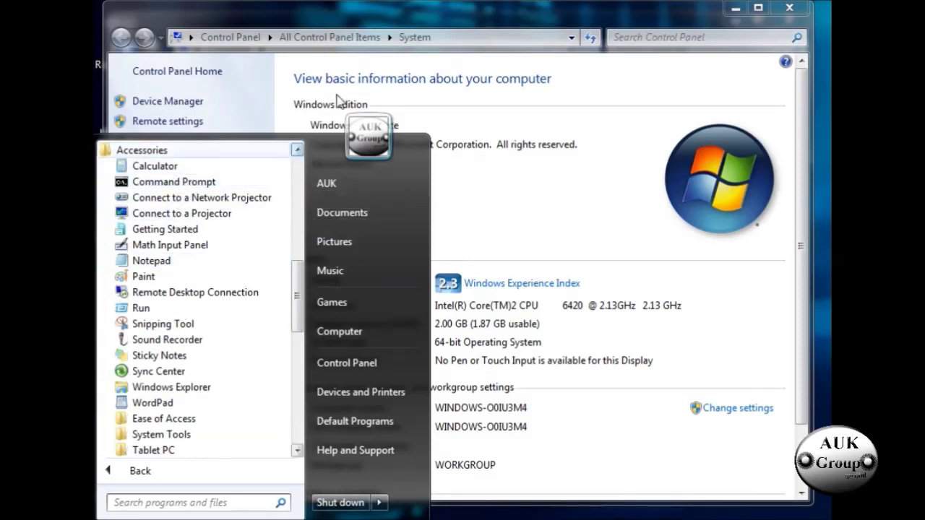
{"action": "left_click", "coordinate": [383, 21]}
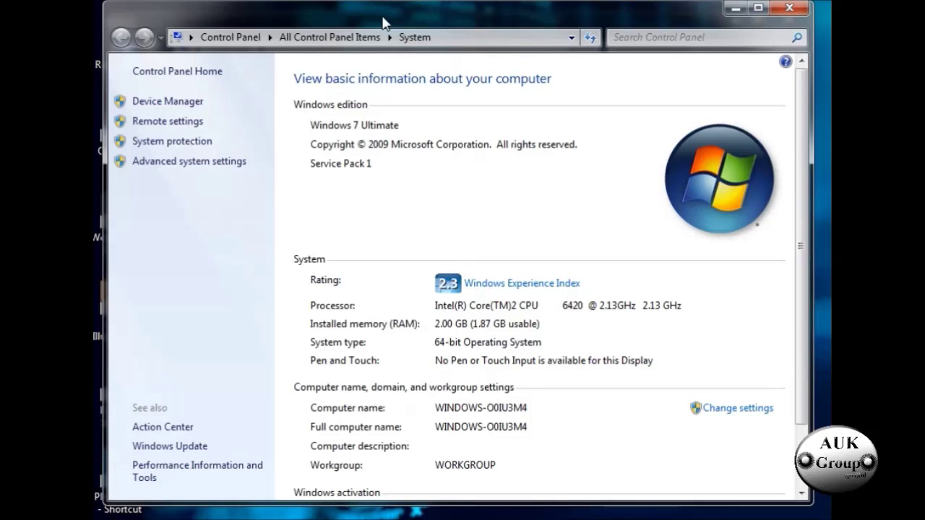
Step: Open a command prompt by running cmd and execute the fpc command to test the compiler
{"action": "key", "text": "super+r"}
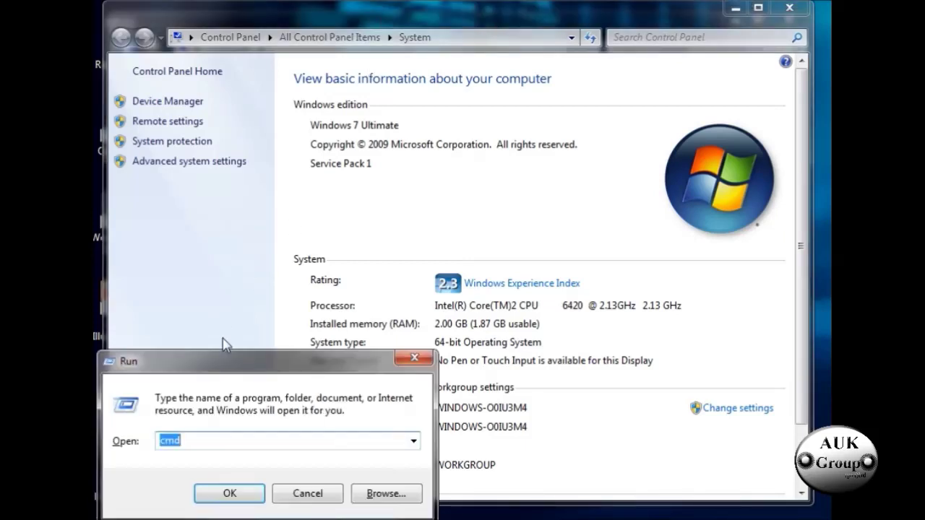
{"action": "left_click_drag", "start_coordinate": [234, 365], "coordinate": [239, 345]}
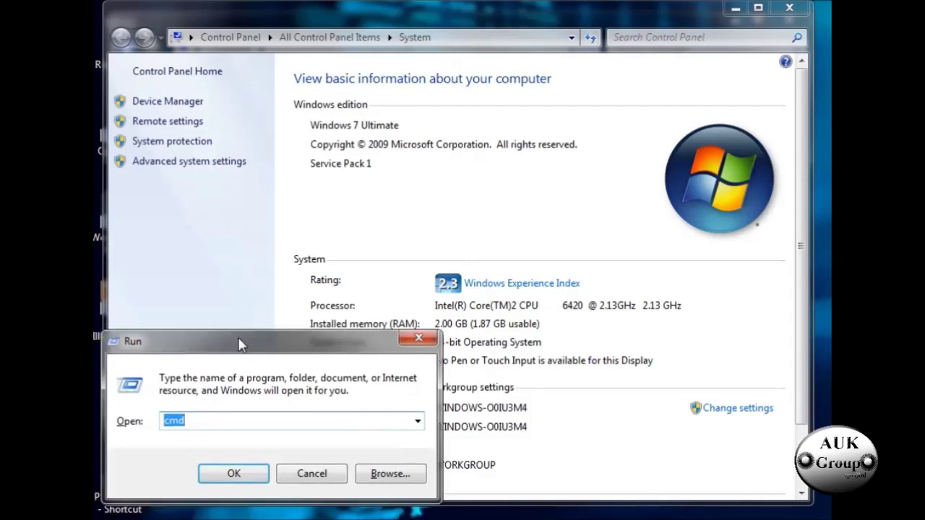
{"action": "left_click", "coordinate": [231, 475]}
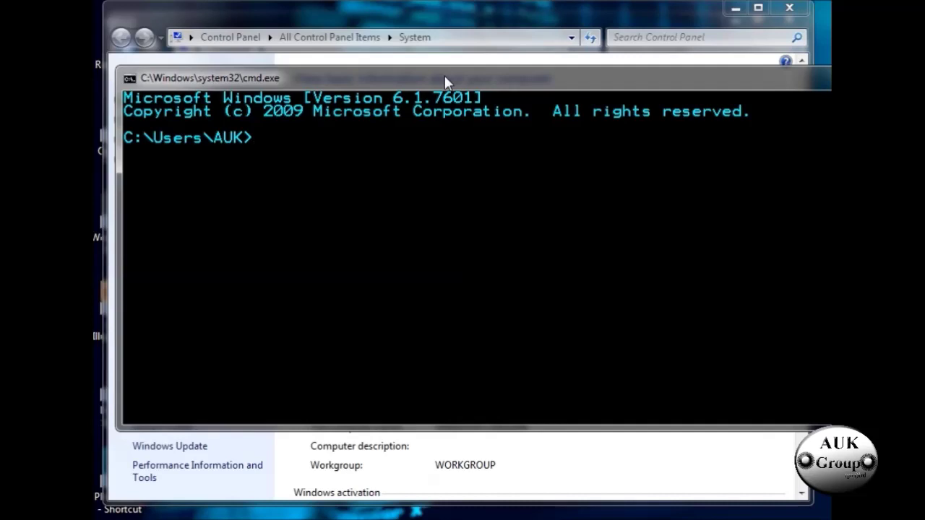
{"action": "type", "text": "fpc"}
{"action": "key", "text": "Return"}
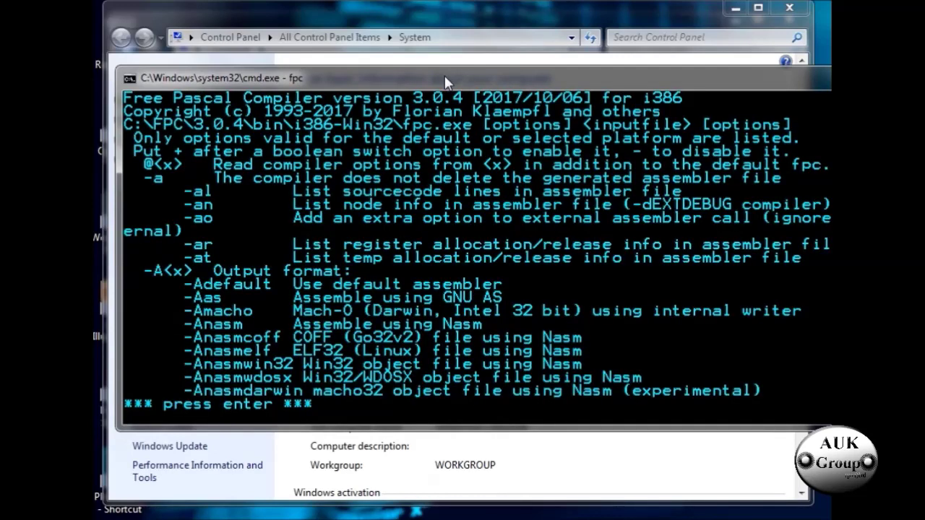
Step: Page through the Free Pascal compiler's option help to its end, returning to the command prompt
{"action": "key", "text": "Return"}
{"action": "key", "text": "Return"}
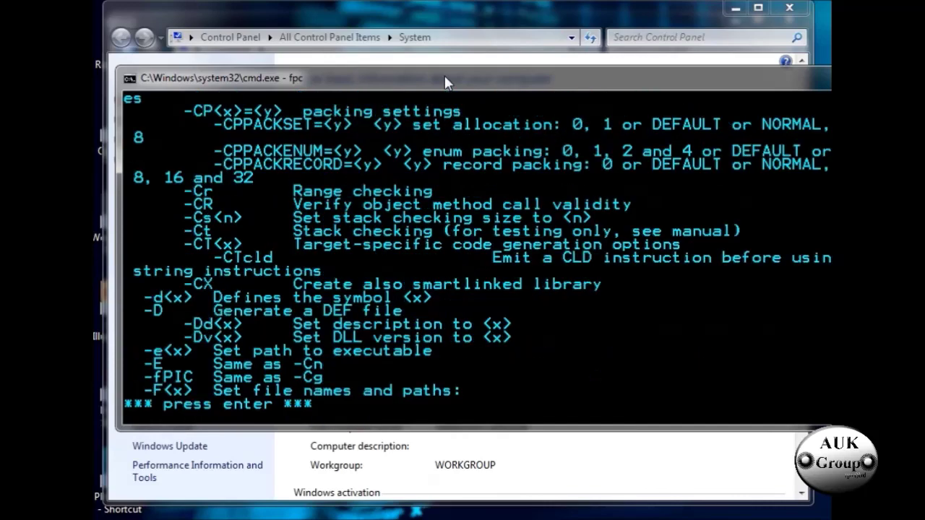
{"action": "key", "text": "Return"}
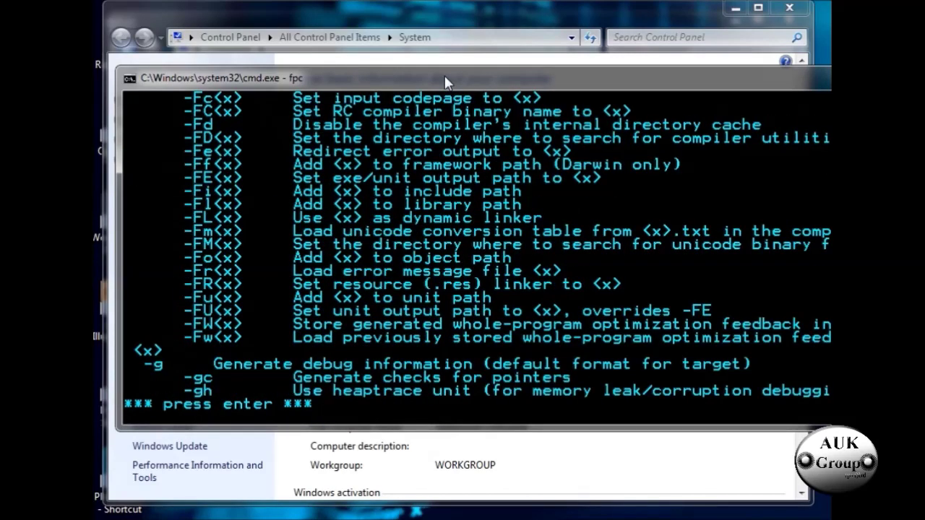
{"action": "key", "text": "Return"}
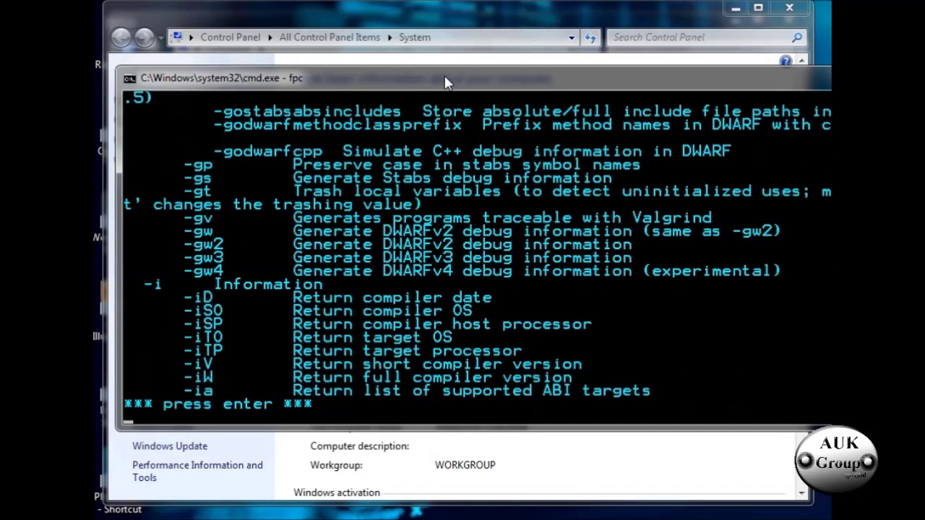
{"action": "key", "text": "Return"}
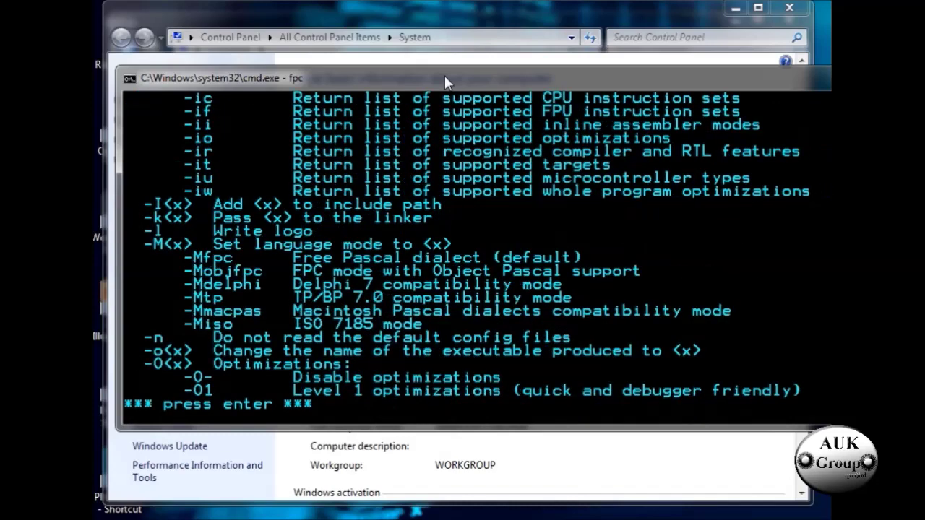
{"action": "key", "text": "Return"}
{"action": "key", "text": "Return"}
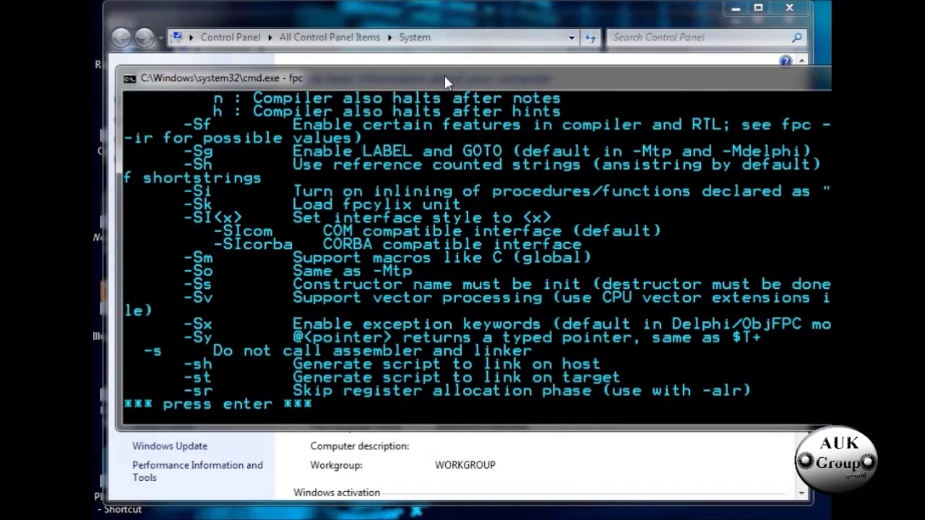
{"action": "key", "text": "Return"}
{"action": "key", "text": "Return"}
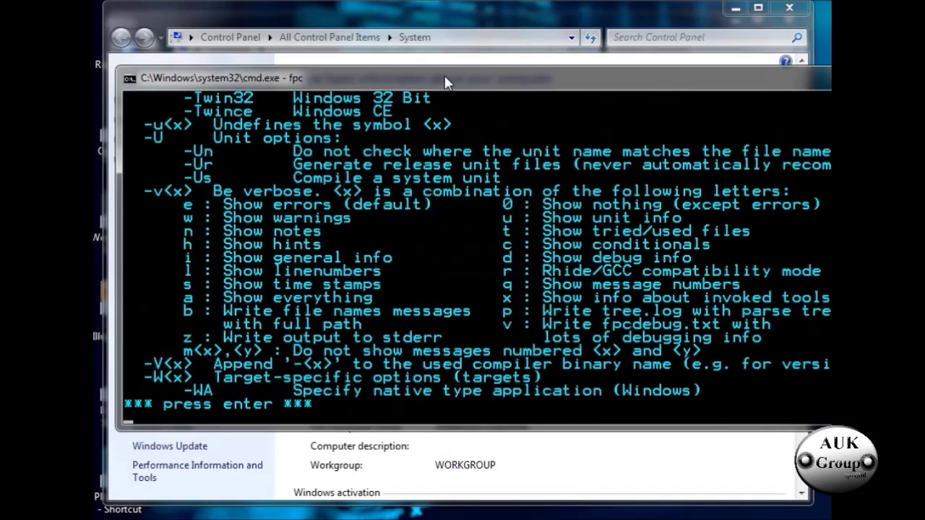
{"action": "key", "text": "Return"}
{"action": "key", "text": "Return"}
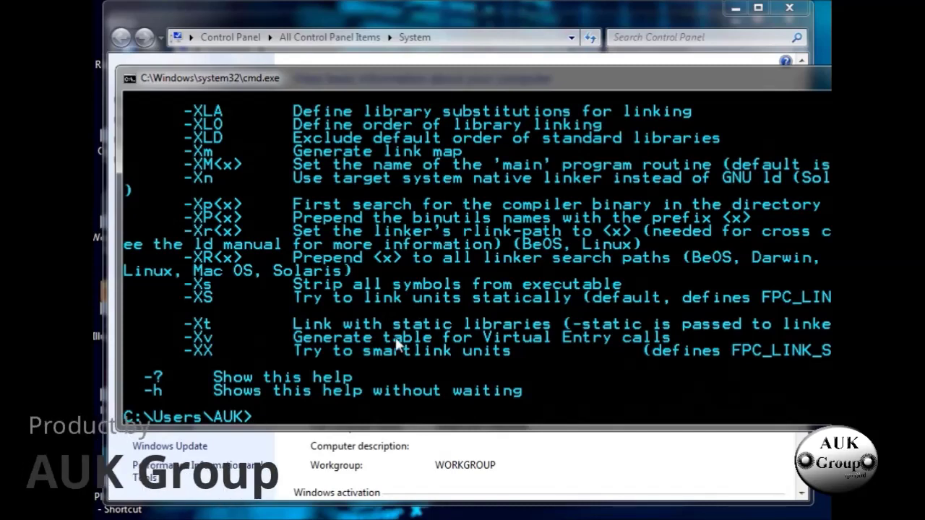
Step: Clear the command prompt's output with cls and launch Notepad++
{"action": "type", "text": "cls"}
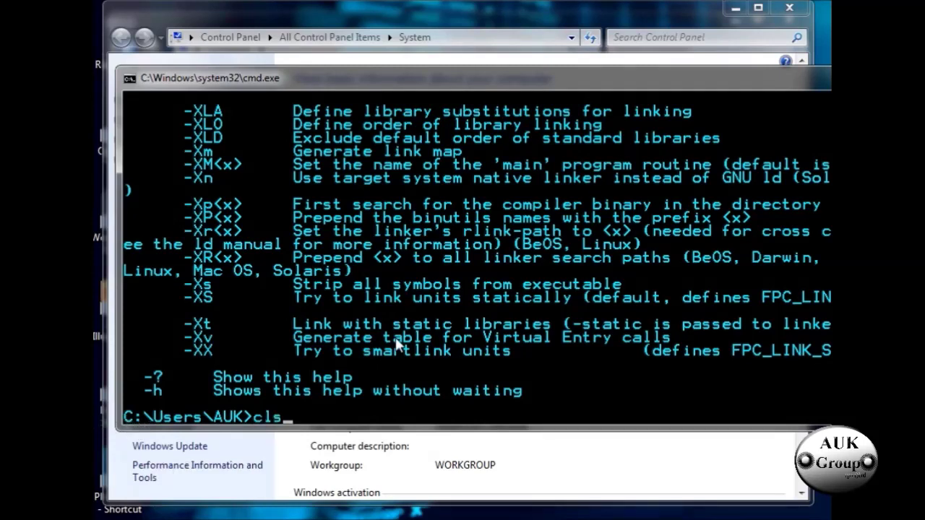
{"action": "key", "text": "Return"}
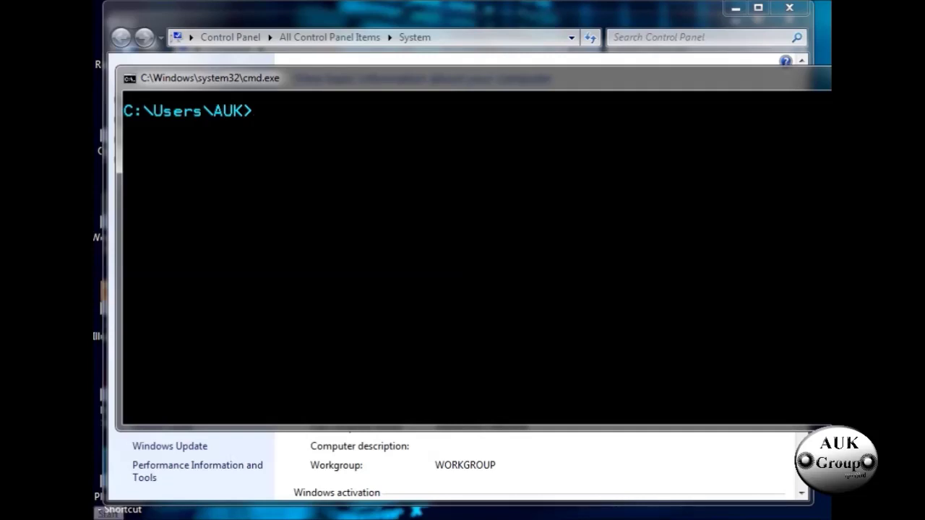
{"action": "key", "text": "super"}
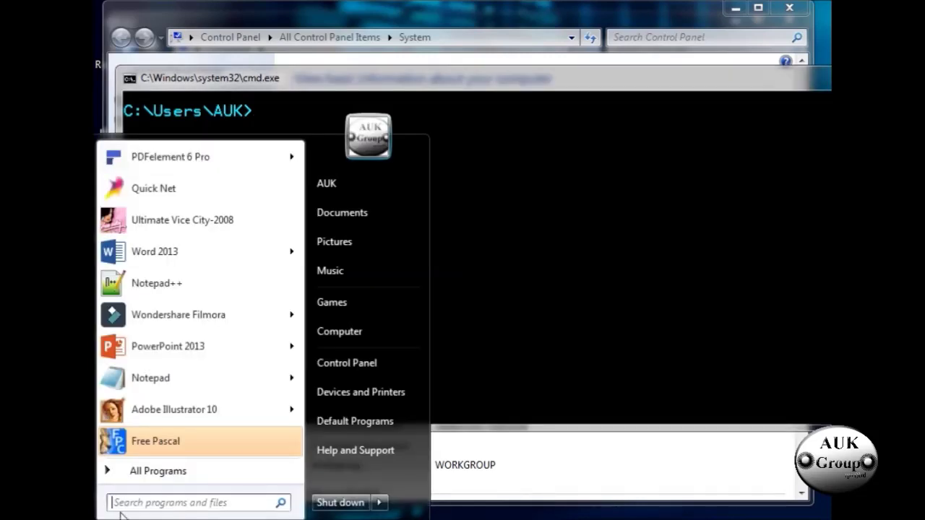
{"action": "left_click", "coordinate": [150, 284]}
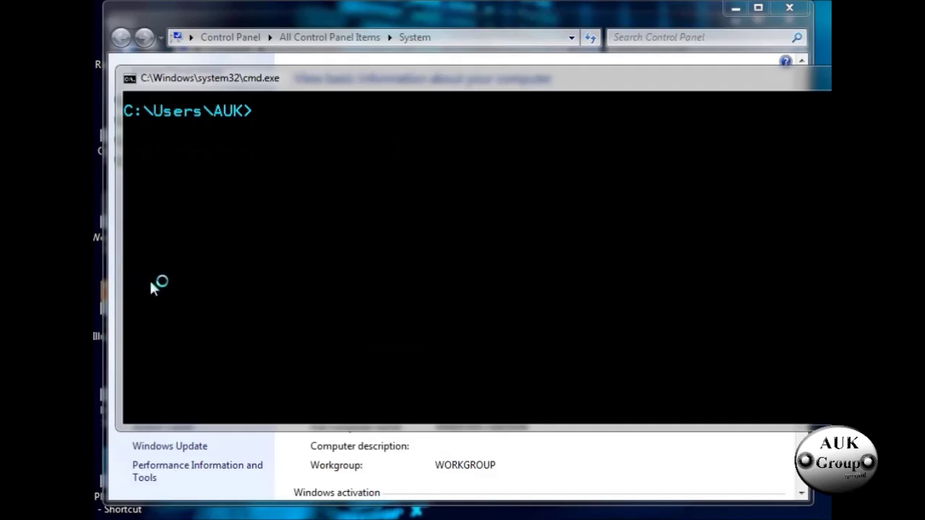